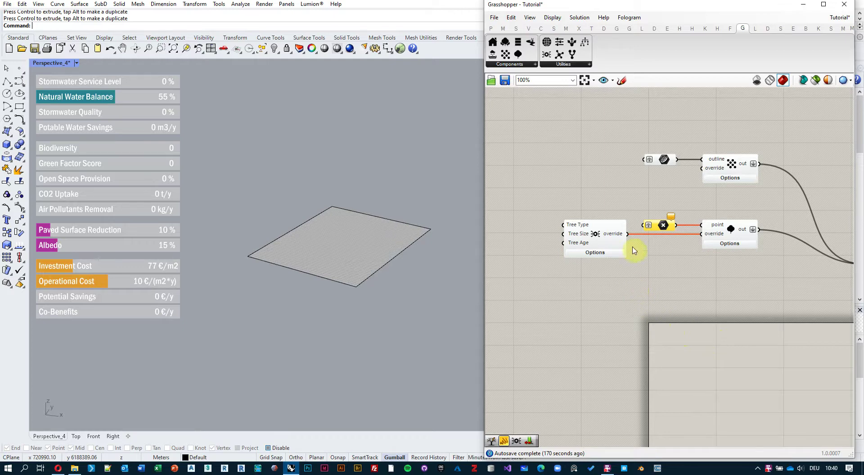
Examine the site outline curve, the Tree component and the override component's Component type option in the existing definition.
scroll(612, 197, "down", 1)
scroll(612, 196, "down", 2)
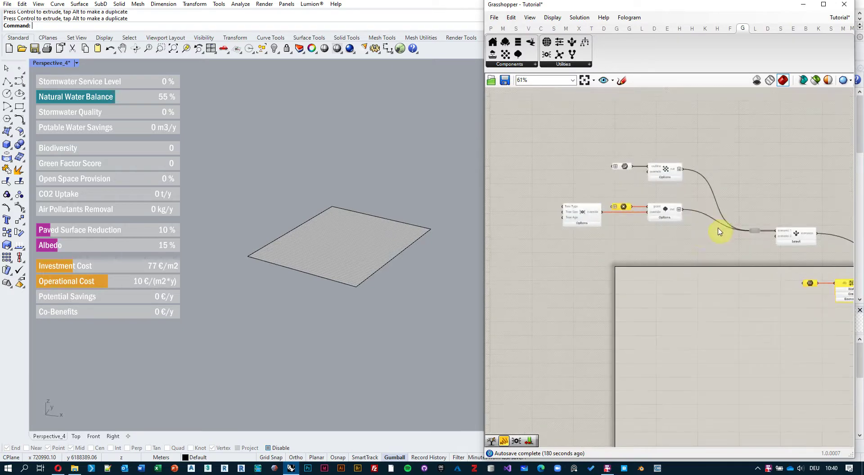
scroll(632, 194, "up", 2)
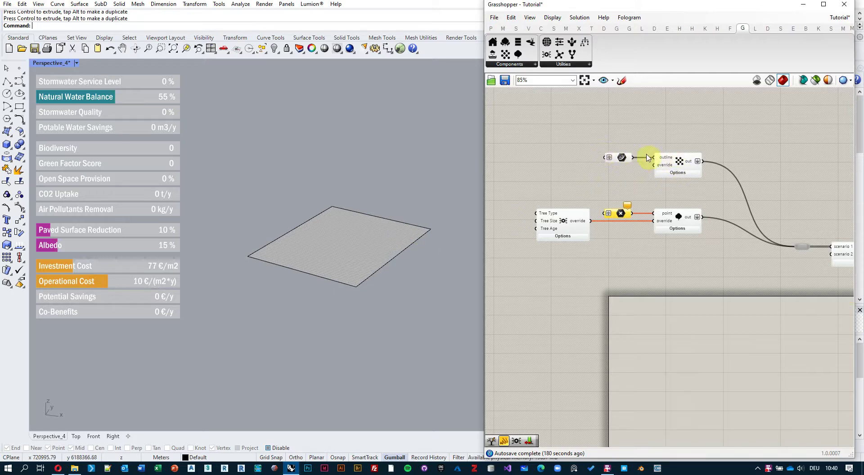
left_click(621, 157)
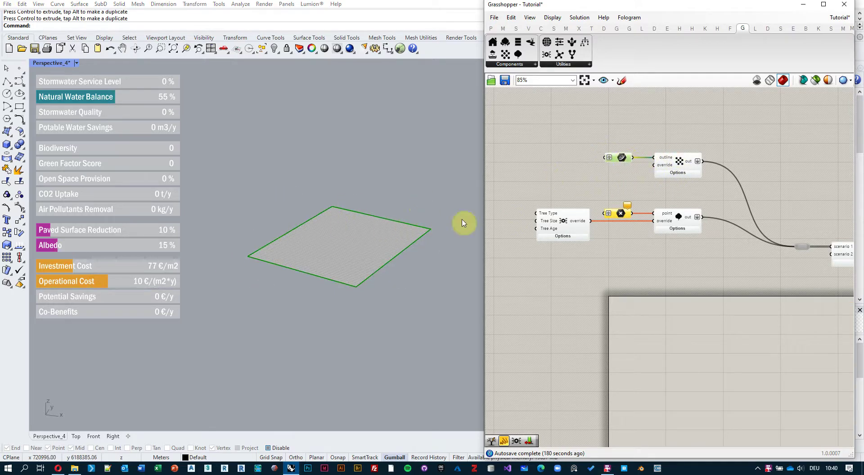
left_click(712, 134)
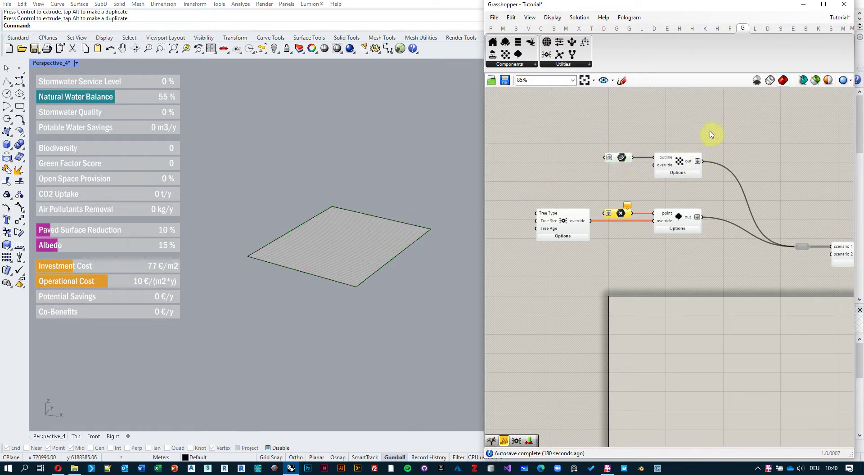
right_click_drag(713, 135, 790, 175)
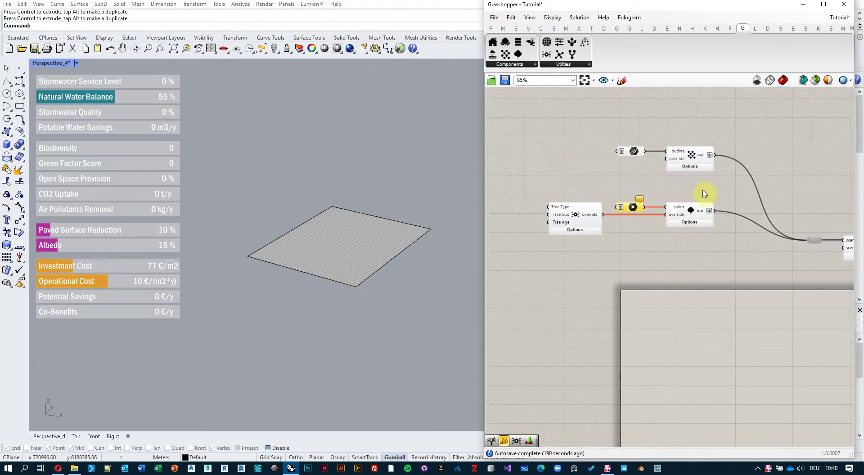
scroll(706, 193, "up", 1)
scroll(700, 196, "up", 1)
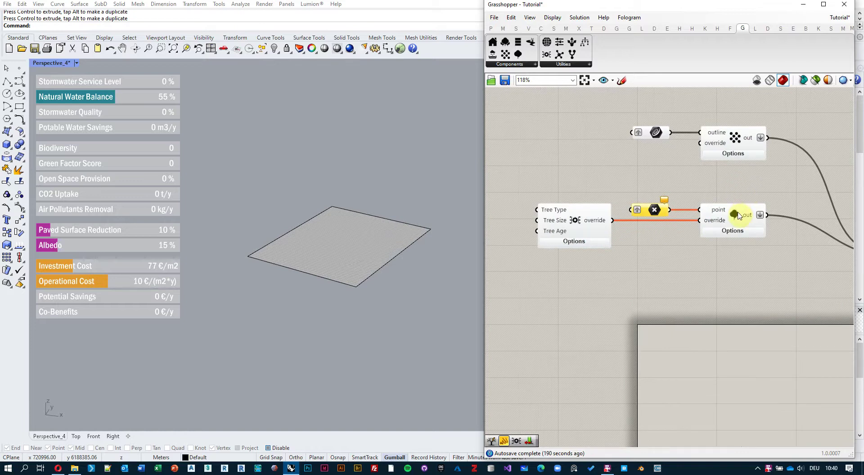
right_click_drag(721, 198, 727, 192)
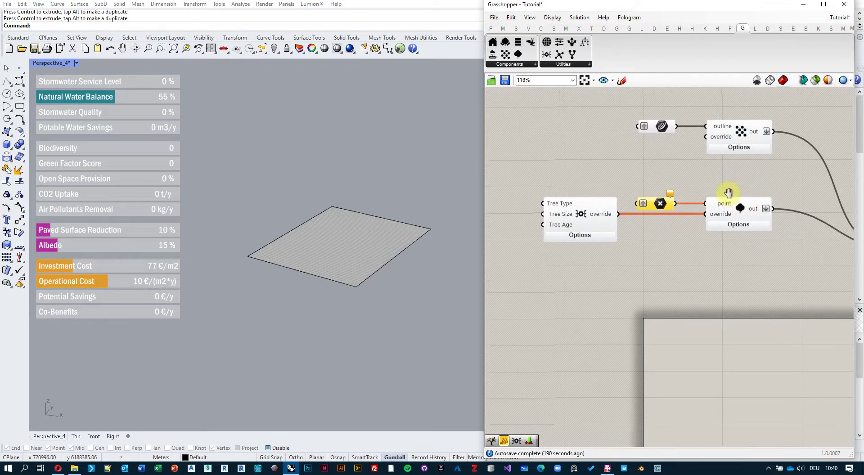
right_click(745, 212)
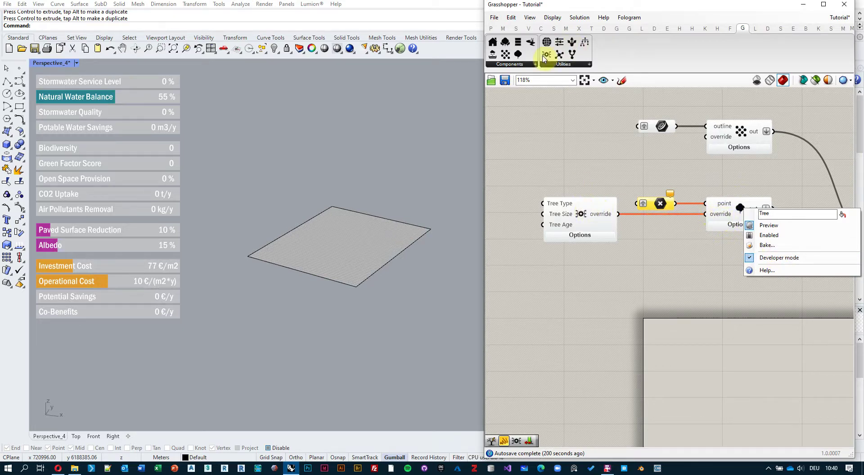
left_click(584, 235)
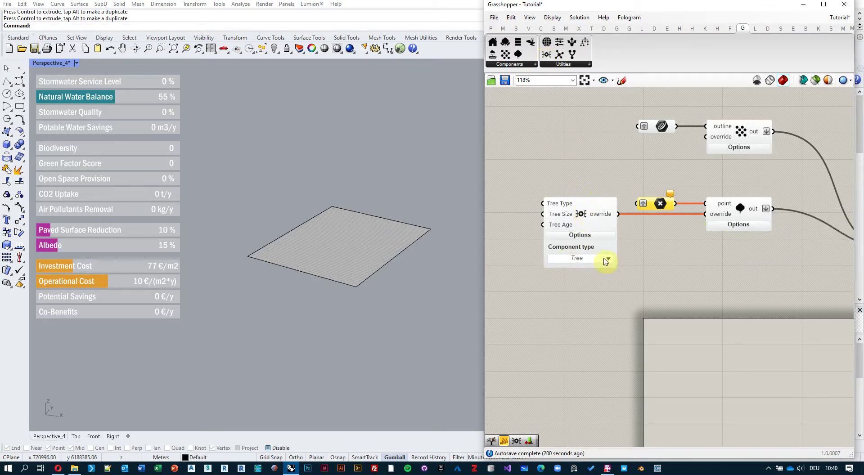
left_click(581, 235)
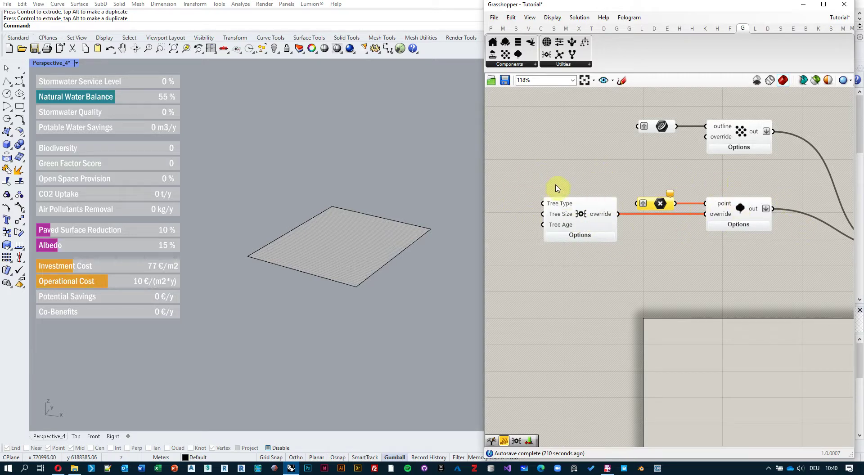
Add a GHC_GIS component for reading shapefiles in the empty canvas area left of the Tree override component.
right_click_drag(652, 264, 707, 260)
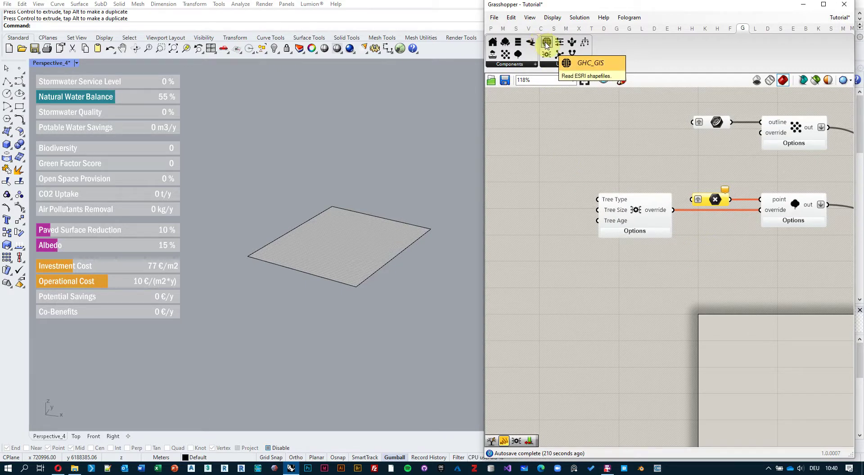
left_click_drag(546, 44, 524, 205)
right_click_drag(553, 174, 690, 162)
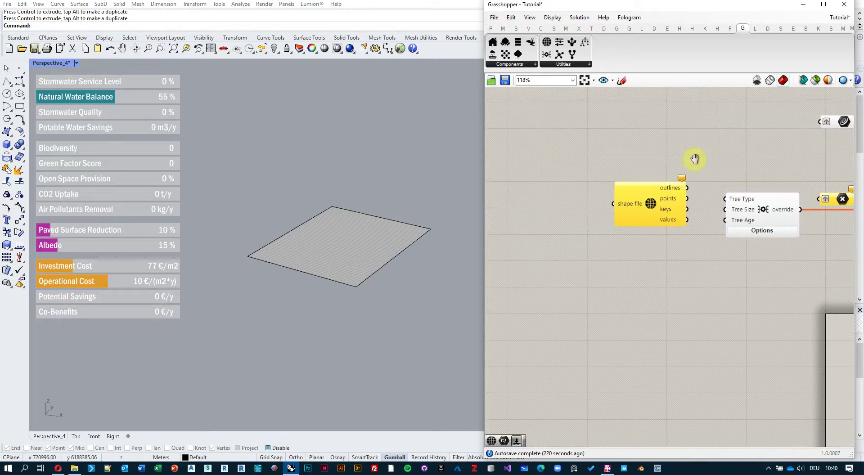
left_click(647, 210)
left_click_drag(647, 209, 644, 216)
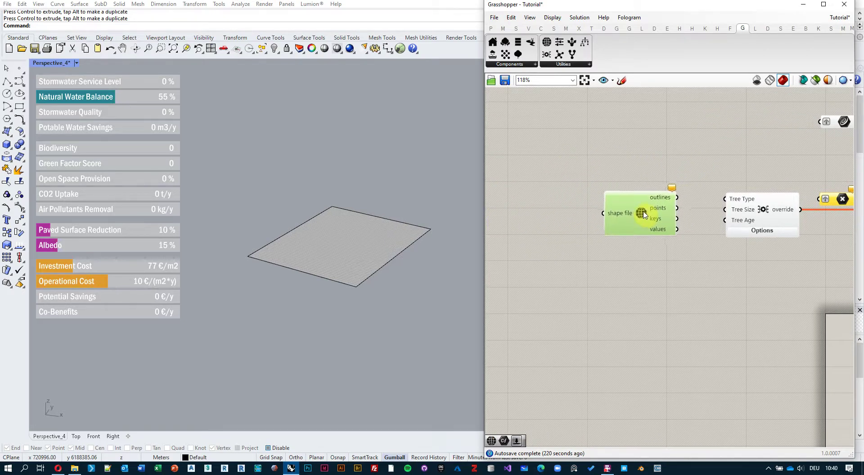
left_click(628, 146)
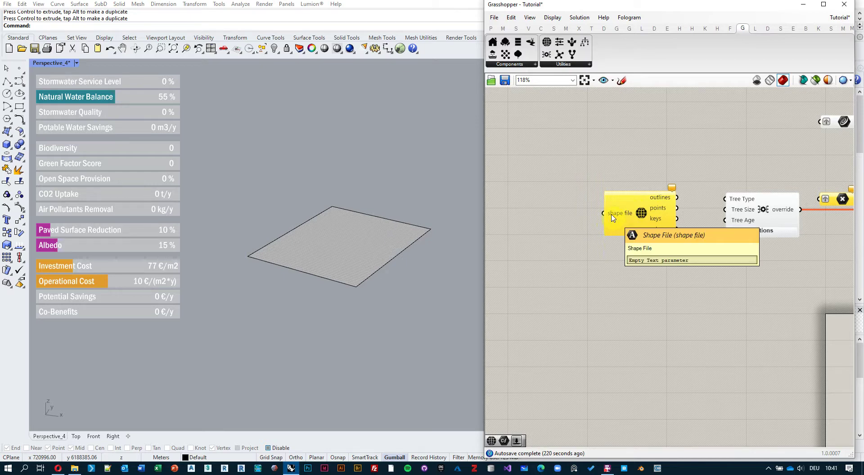
Add a File Path parameter to the left of the GIS component.
double_click(542, 218)
type("file")
key("Up")
key("Up")
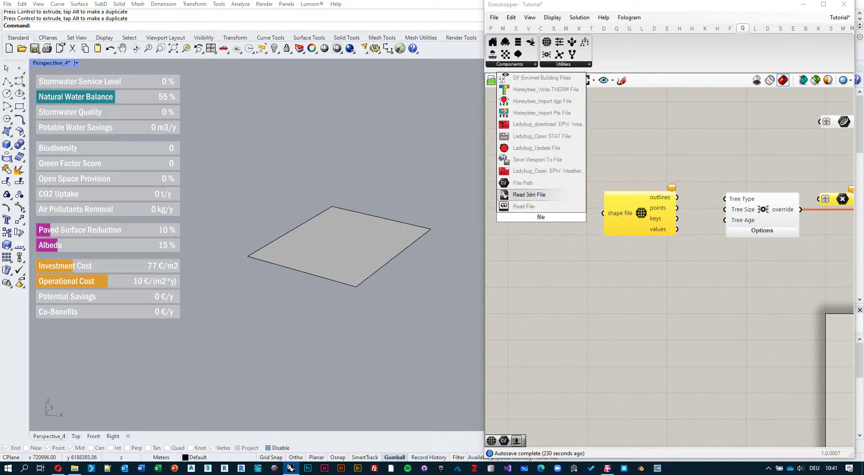
key("Return")
Assign the existing file Trees.shp from the SHP folder to the File Path parameter.
right_click(542, 219)
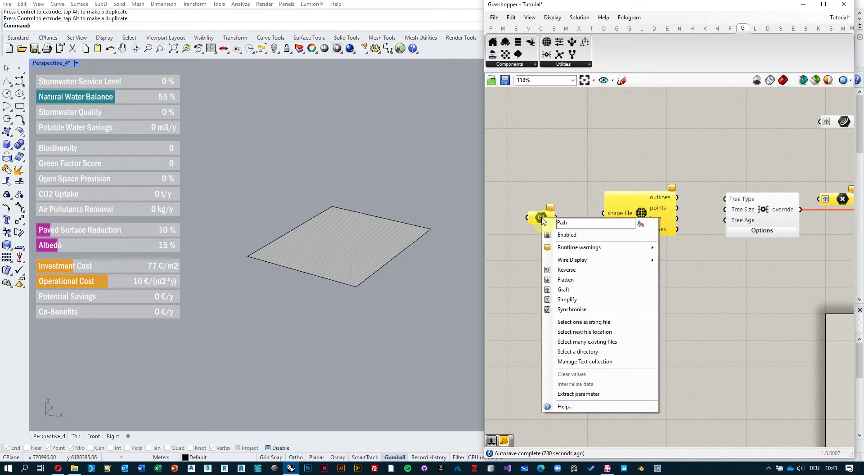
left_click(594, 327)
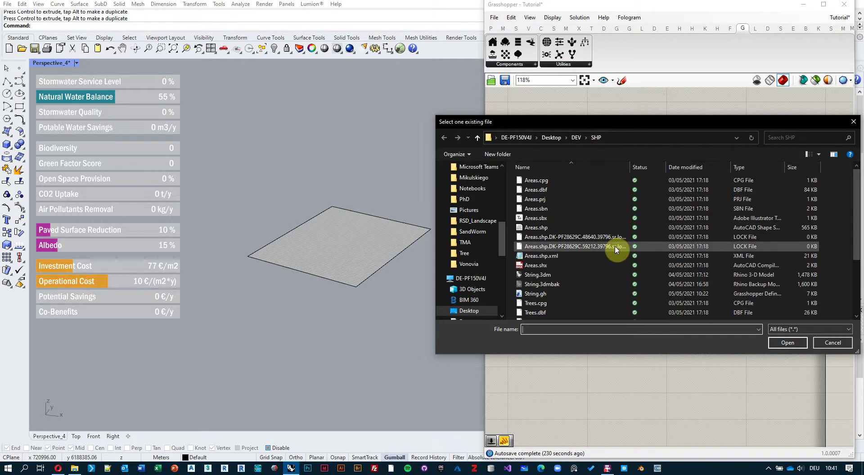
scroll(615, 245, "down", 3)
left_click(540, 268)
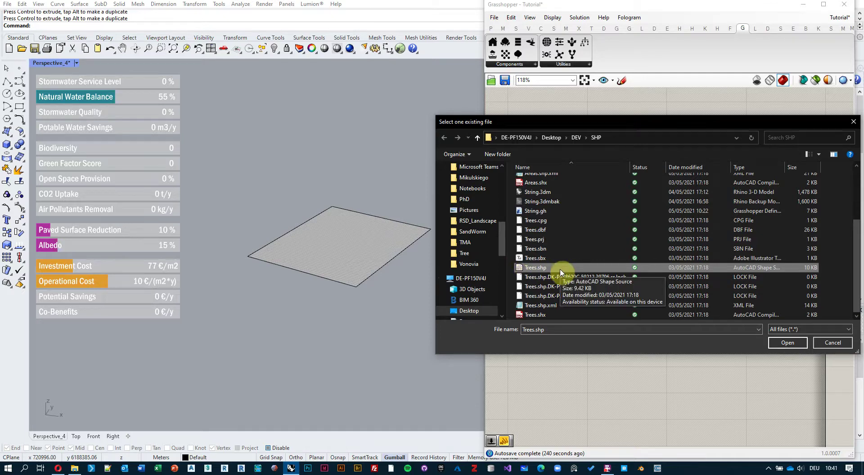
left_click(788, 344)
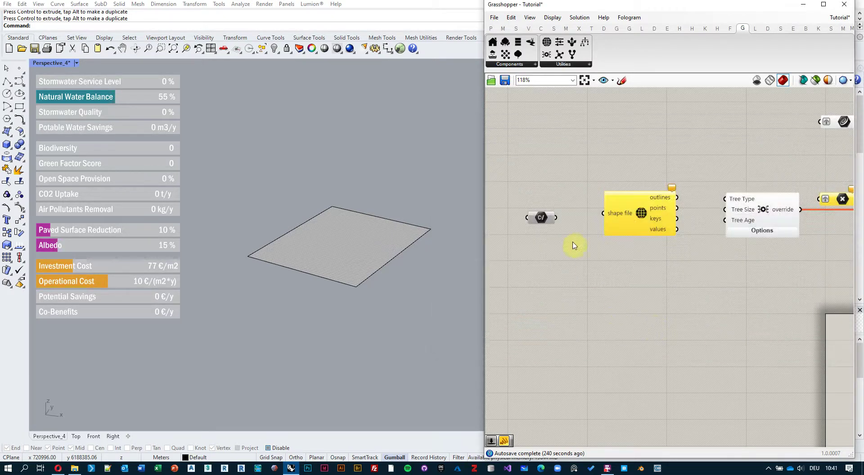
Connect the File Path parameter to the GIS component's shape file input, align it, and shift both components slightly left.
left_click_drag(557, 218, 604, 214)
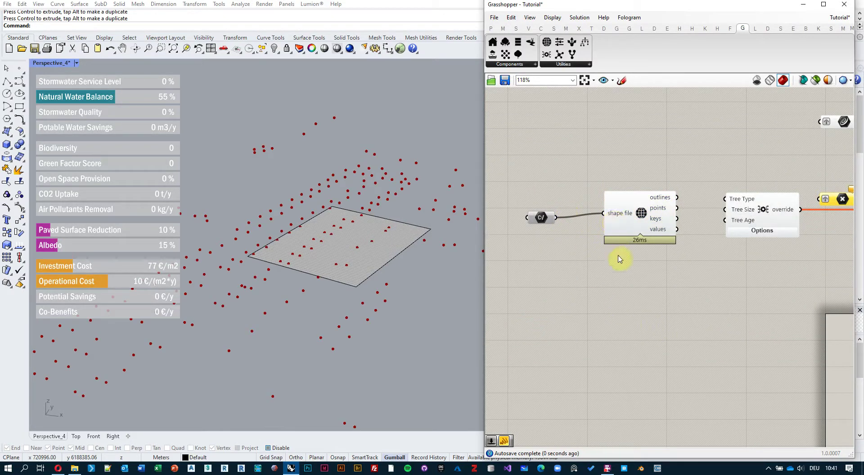
left_click_drag(539, 217, 540, 214)
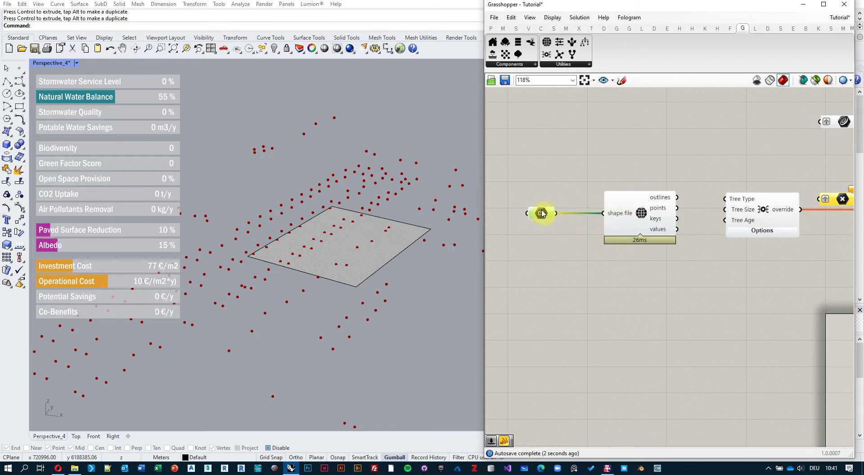
left_click(638, 212)
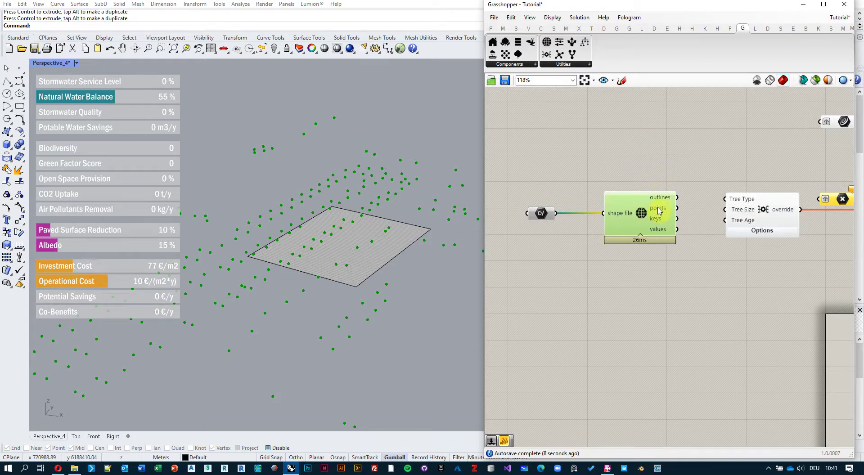
mouse_move(659, 211)
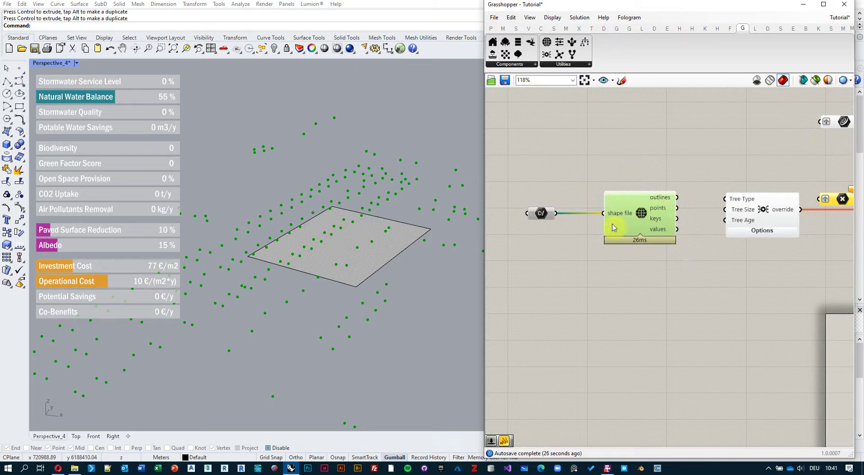
left_click_drag(654, 172, 533, 245)
left_click_drag(623, 208, 599, 213)
left_click(679, 300)
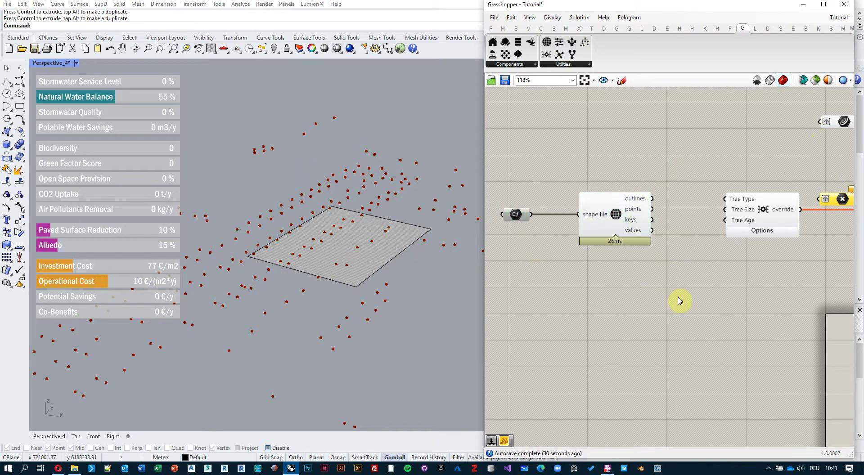
Place a Panel below the GIS component and connect the keys output to it.
mouse_move(632, 224)
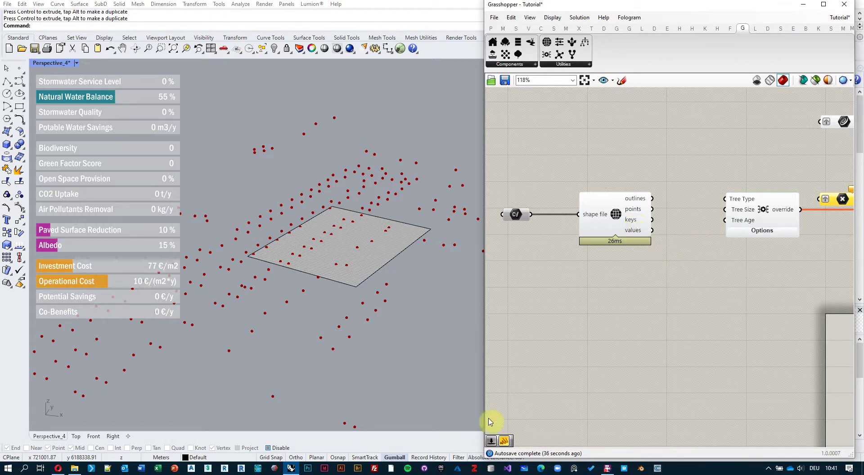
left_click_drag(503, 442, 635, 315)
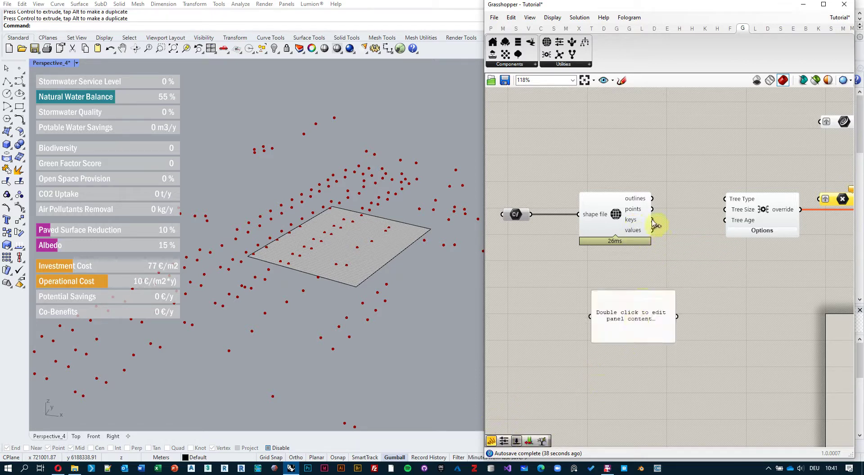
left_click_drag(651, 220, 589, 316)
right_click_drag(719, 325, 715, 303)
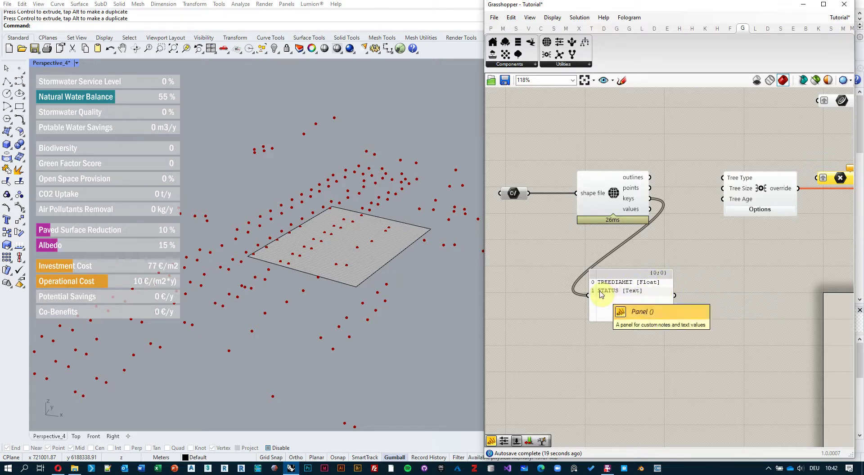
Examine the options of the override component and the Tree component to compare them with the shapefile keys.
left_click(750, 209)
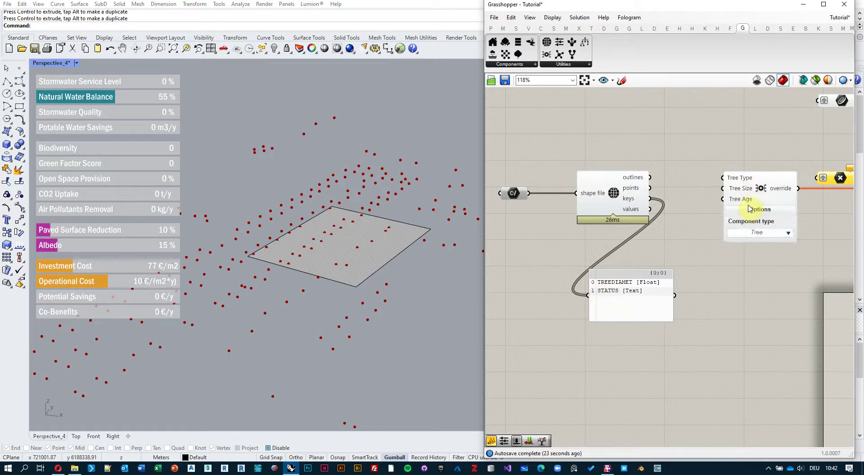
right_click_drag(772, 213, 610, 216)
left_click(770, 202)
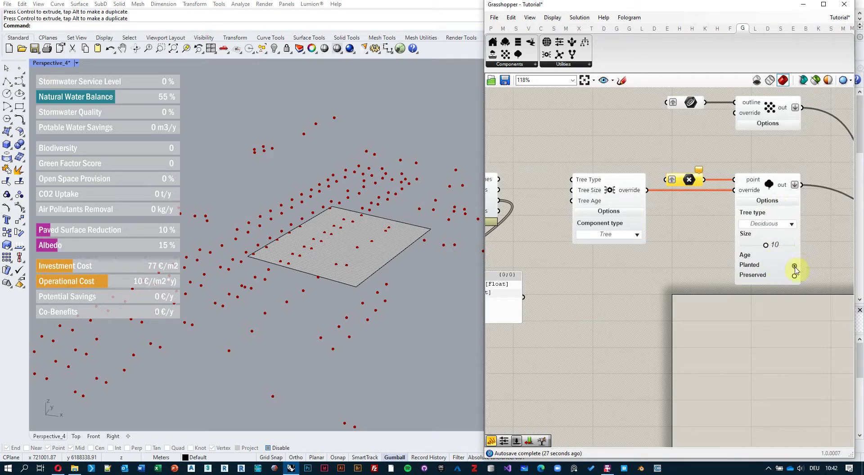
left_click(771, 203)
right_click_drag(584, 282, 716, 278)
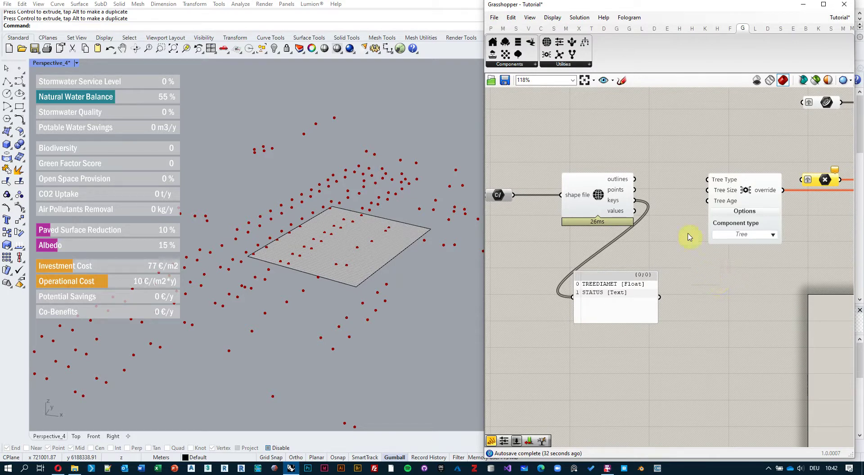
Add an enlarged copy of the keys panel below it, fed by the GIS values output, and browse its attribute lists.
right_click_drag(628, 262, 632, 226)
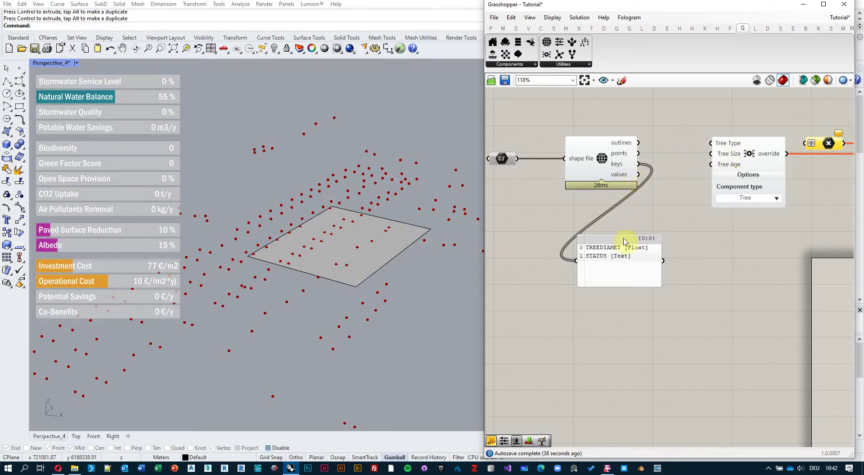
left_click_drag(622, 253, 625, 309, "alt")
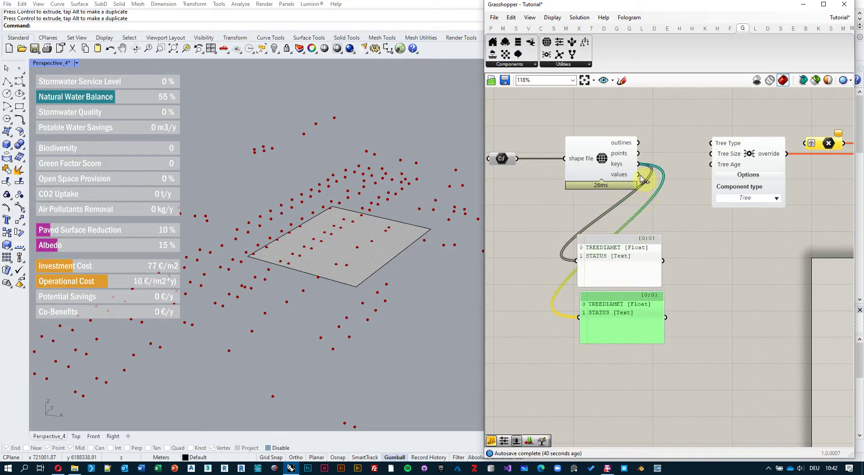
left_click_drag(638, 174, 579, 318)
left_click_drag(667, 348, 722, 386)
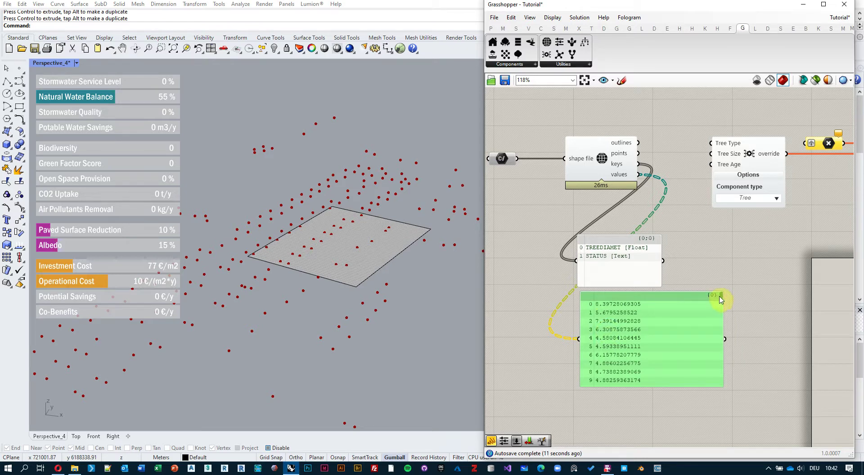
scroll(721, 299, "down", 10)
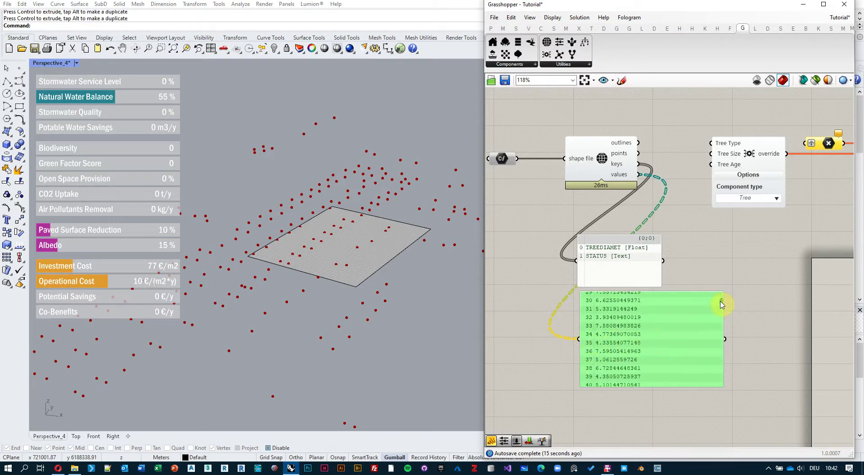
left_click_drag(721, 304, 722, 340)
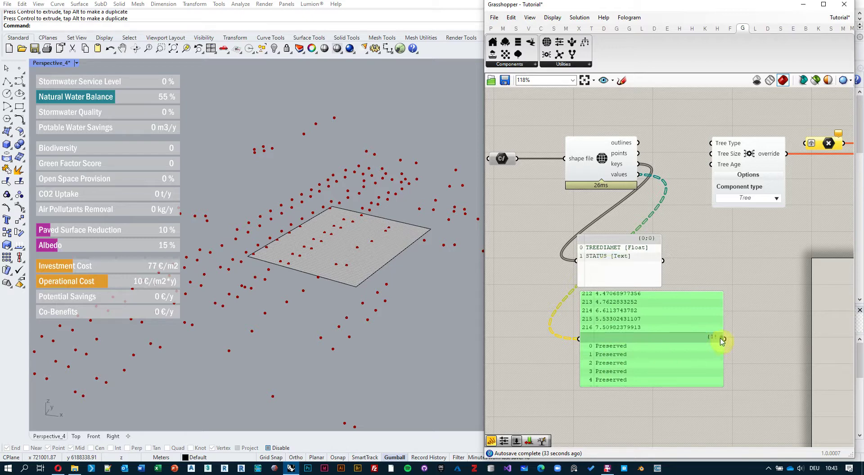
Browse the status entries in the values panel and move the keys panel above the GIS component.
scroll(721, 341, "down", 5)
scroll(719, 348, "down", 9)
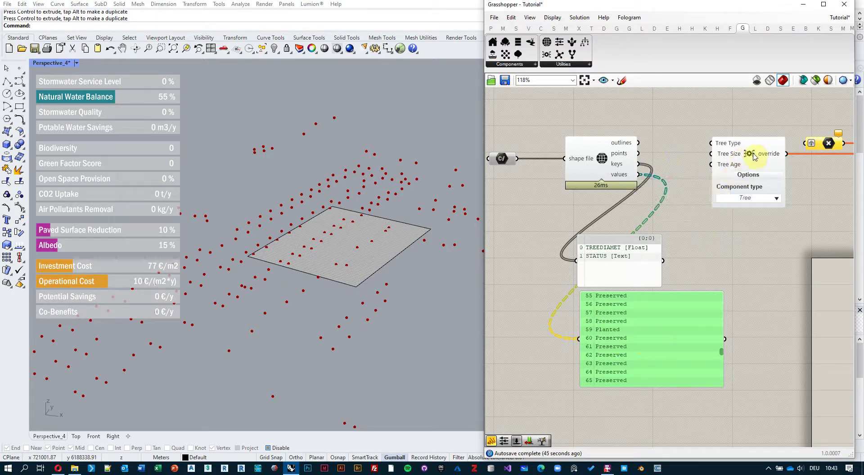
left_click_drag(616, 247, 596, 96)
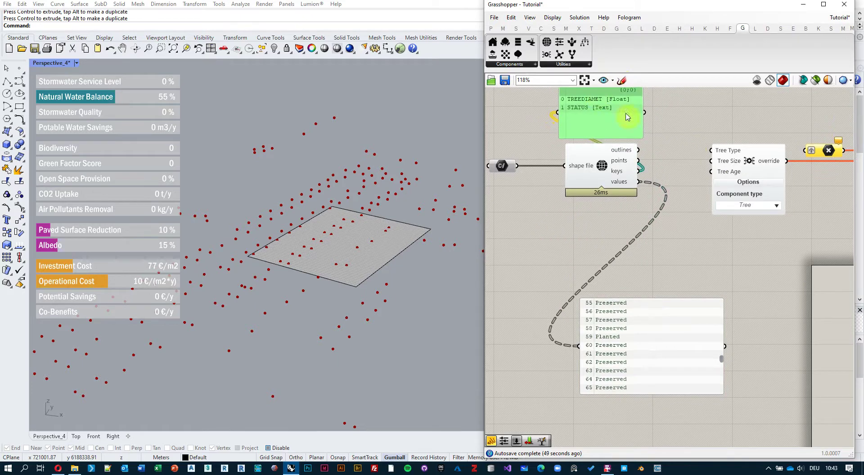
right_click_drag(651, 158, 659, 180)
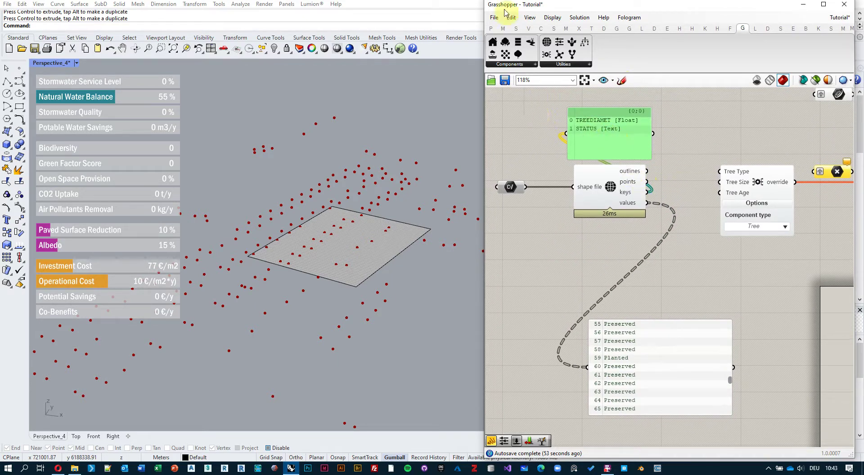
Add a Tree Branch component below the override component, connect the GIS values output to its T input, and delete the values panel.
double_click(577, 262)
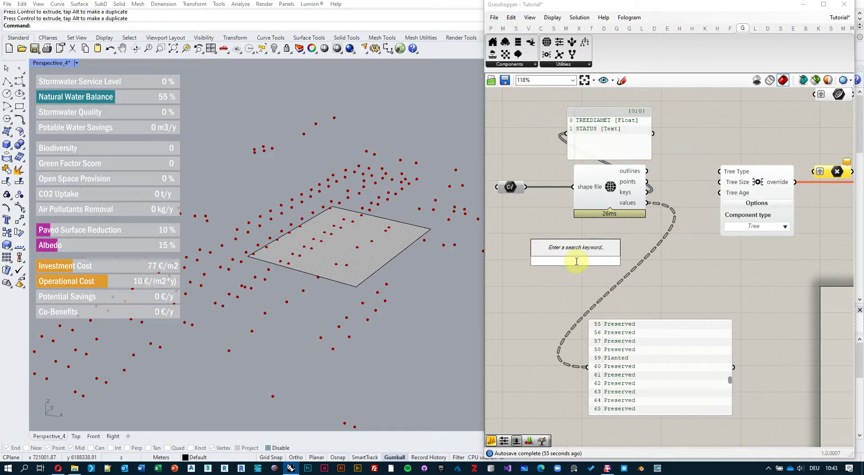
type("tree bran")
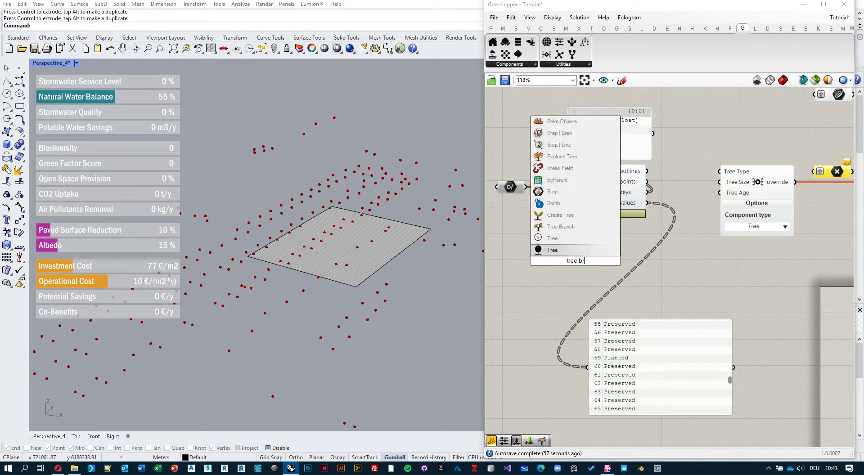
left_click(568, 227)
left_click_drag(571, 259, 682, 261)
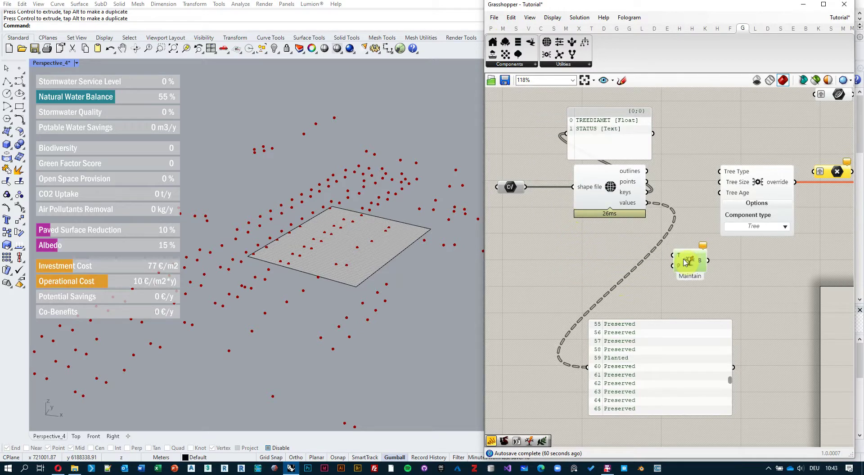
left_click_drag(646, 203, 669, 254)
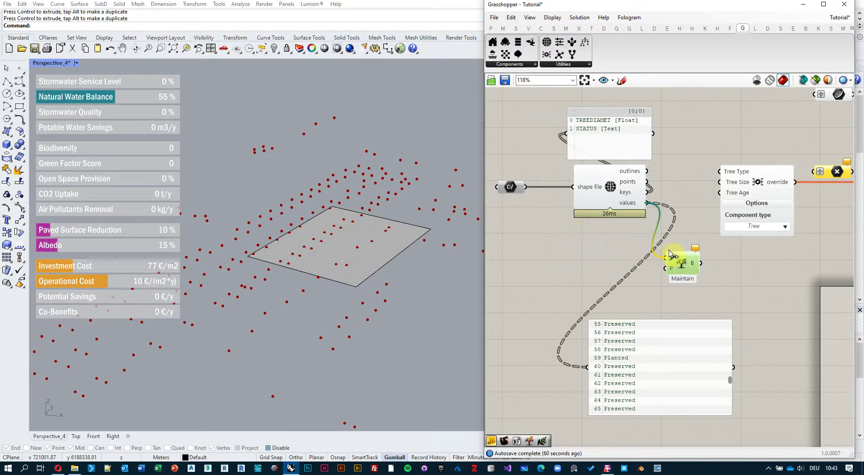
left_click(675, 363)
key("Delete")
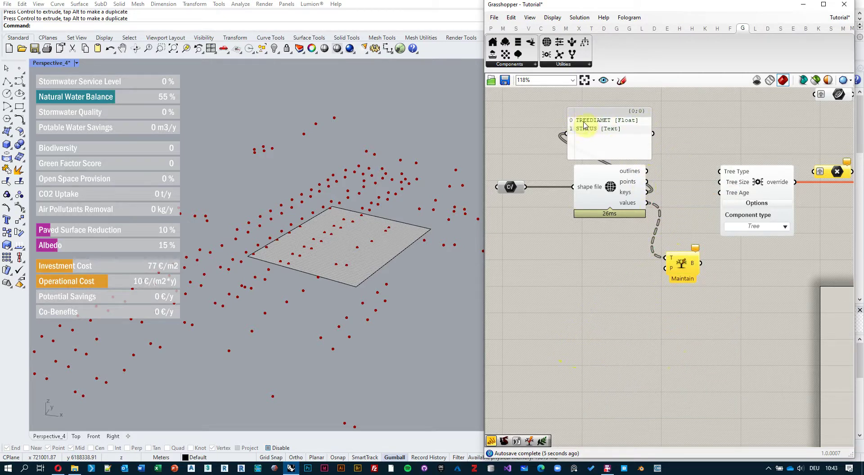
Add a panel containing {0}, connect it to the Tree Branch component's P input, and place it close beside that component.
double_click(595, 272)
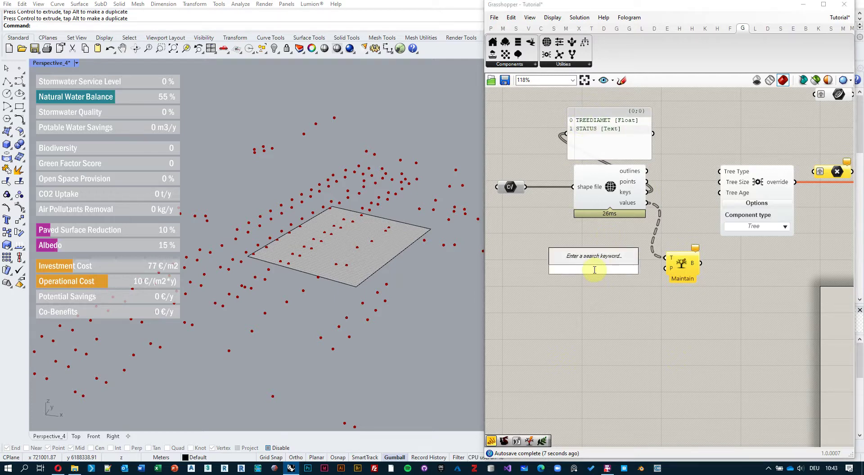
type("//{0")
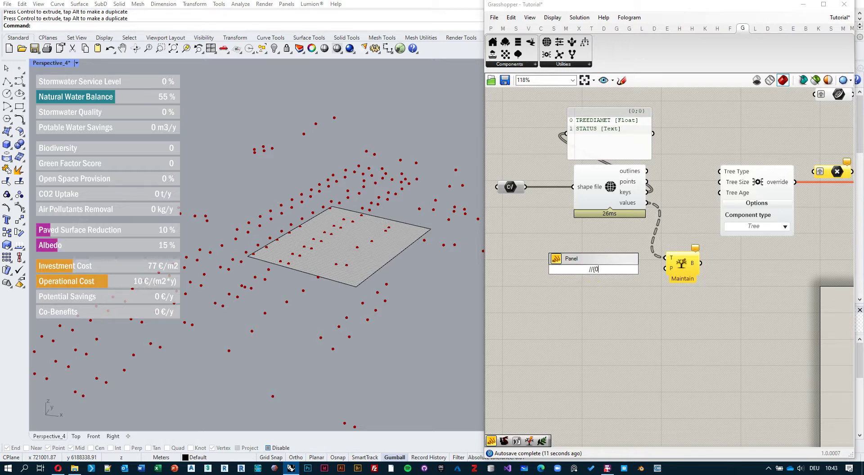
type("}")
key("Return")
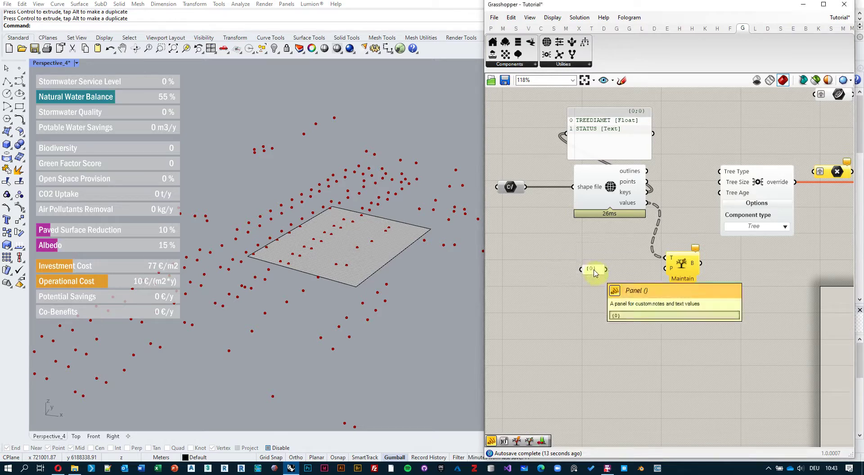
left_click_drag(606, 269, 666, 269)
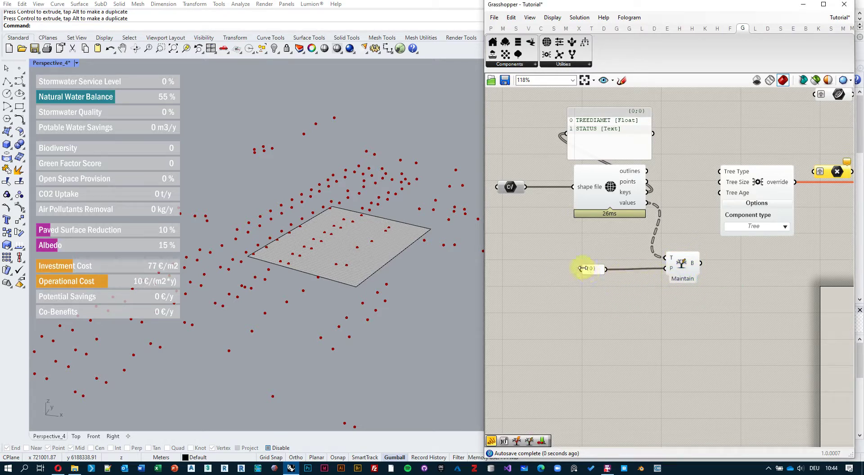
left_click_drag(594, 274, 635, 275)
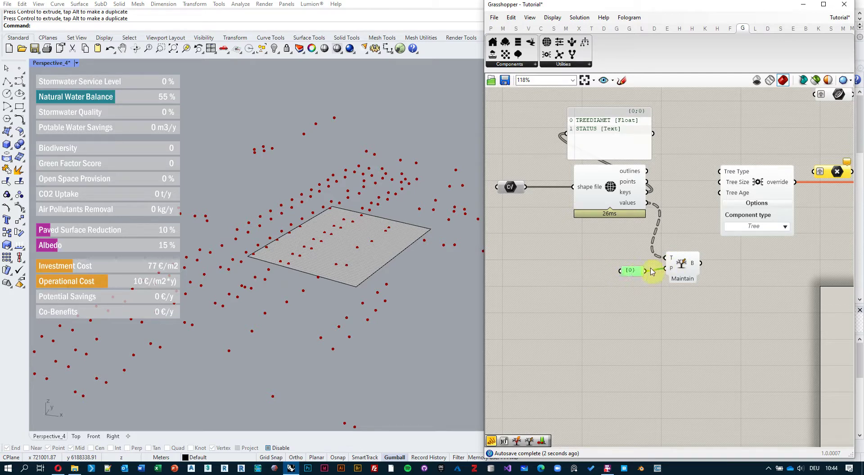
Connect the Tree Branch output to the override component's Tree Size input and move the branch component and its {0} panel up.
mouse_move(693, 265)
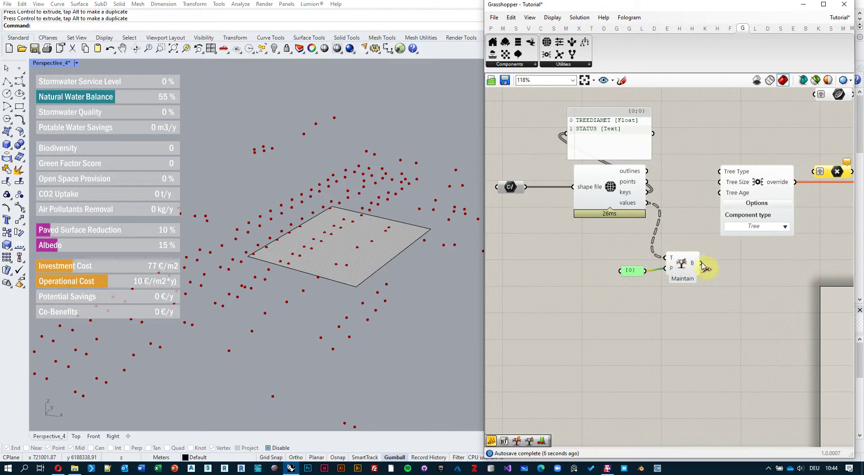
left_click_drag(703, 265, 720, 182)
left_click_drag(684, 266, 680, 217)
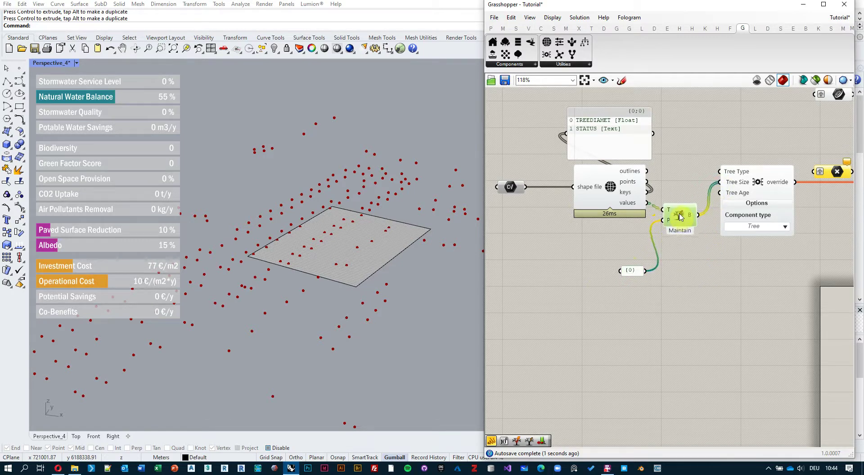
left_click_drag(631, 271, 628, 233)
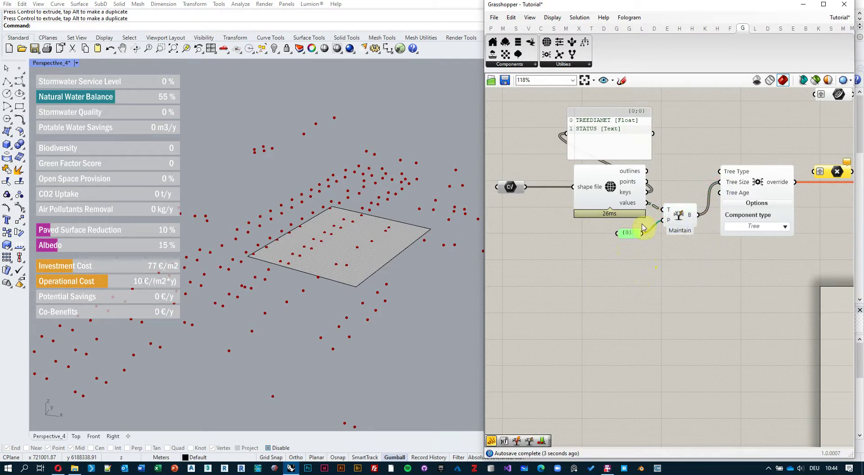
Duplicate the Tree Branch component with its path panel below the originals and set the copied panel to {1}.
left_click_drag(679, 268, 614, 221)
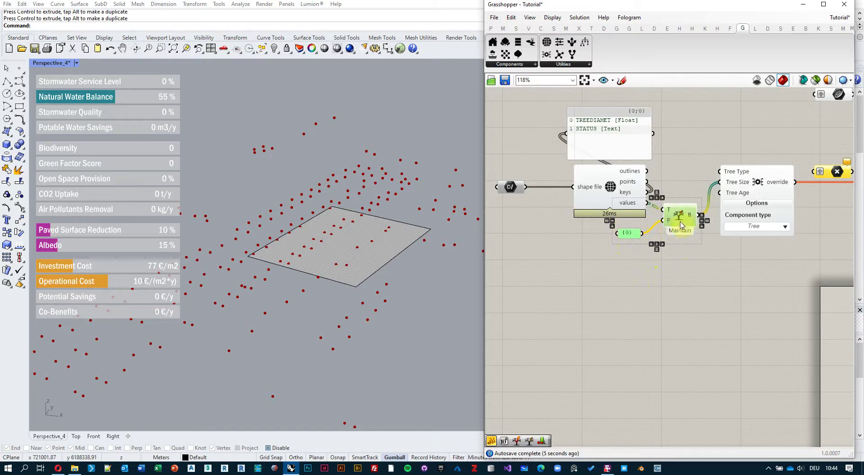
left_click_drag(682, 220, 680, 278, "alt")
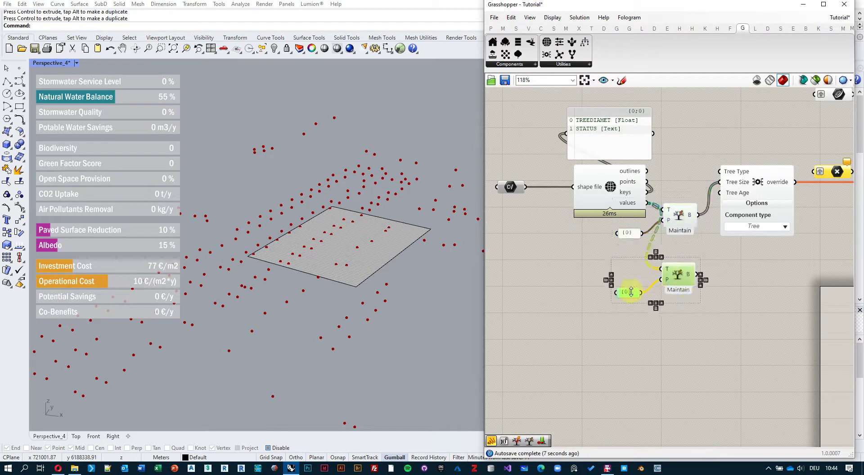
double_click(626, 293)
left_click(572, 246)
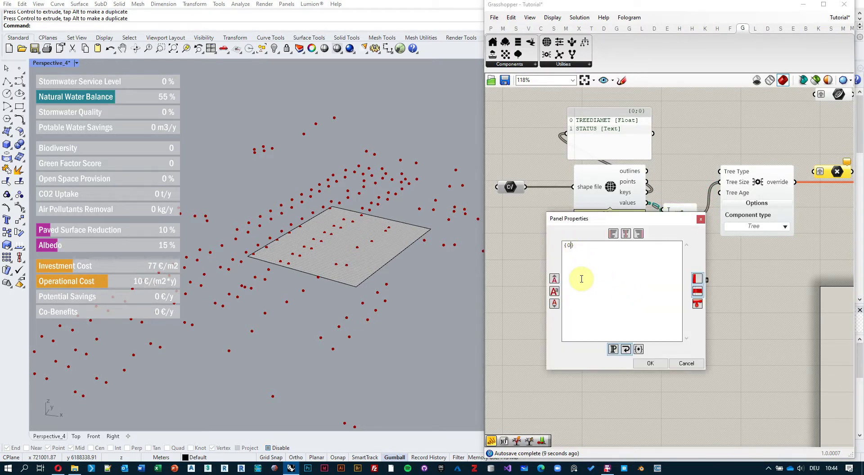
key("BackSpace")
type("1")
left_click(649, 364)
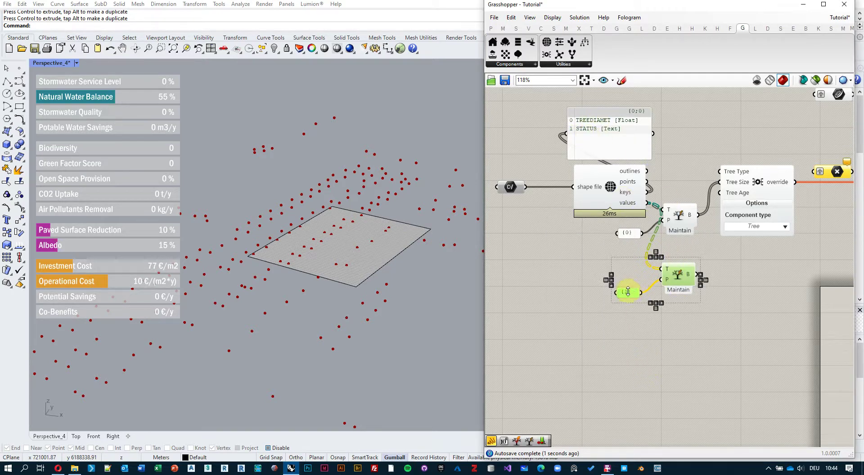
Move the duplicated Tree Branch and panel slightly up and connect the branch output to the override component's Tree Age input.
left_click_drag(628, 291, 625, 277)
left_click(594, 286)
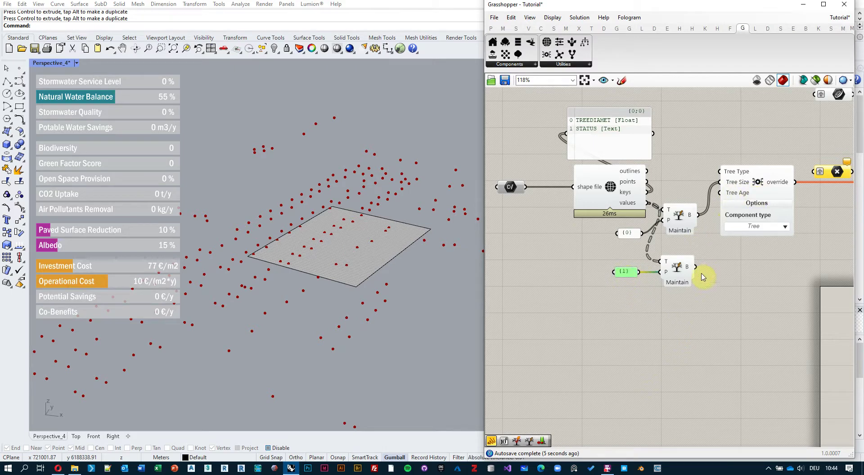
left_click_drag(696, 267, 720, 192)
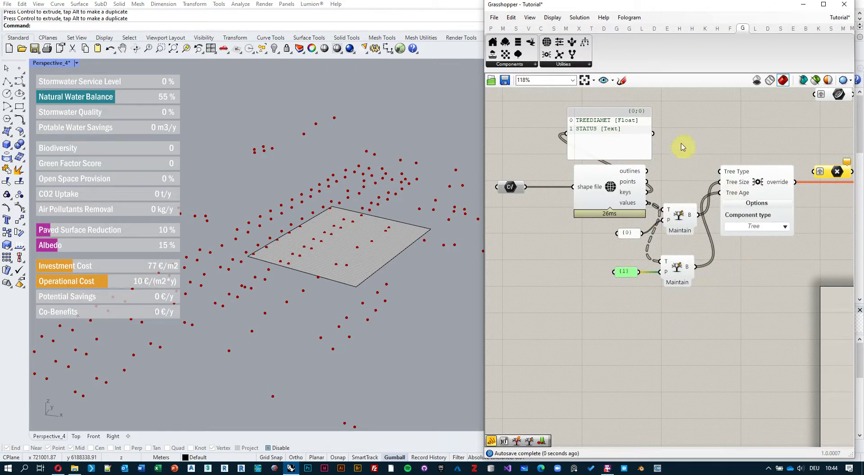
Delete the keys panel and shift the File Path, GIS and both Tree Branch components with their panels left to space out the layout.
right_click_drag(681, 141, 685, 182)
left_click(630, 186)
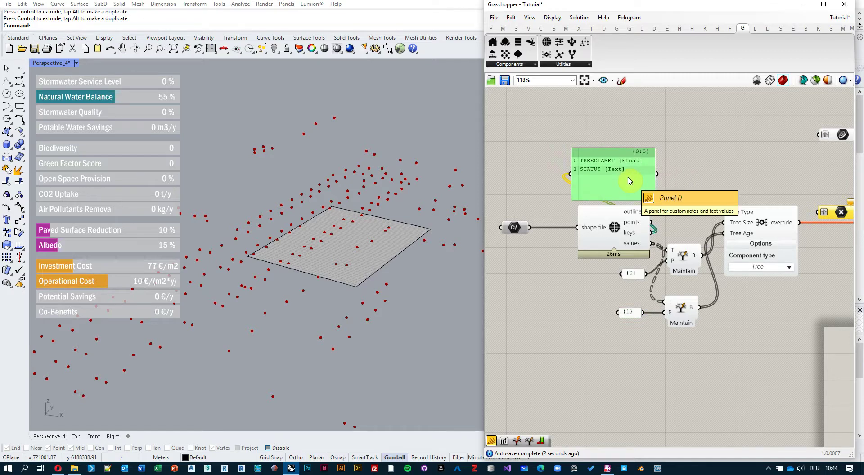
key("Delete")
right_click_drag(743, 175, 687, 165)
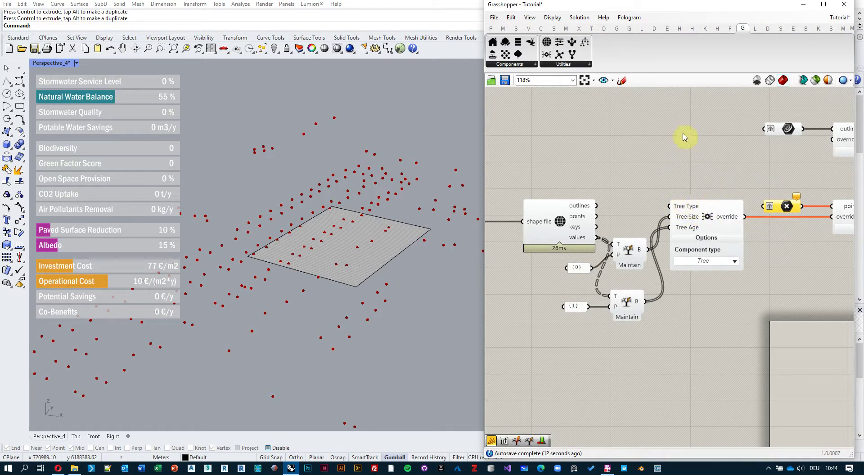
right_click_drag(679, 140, 726, 148)
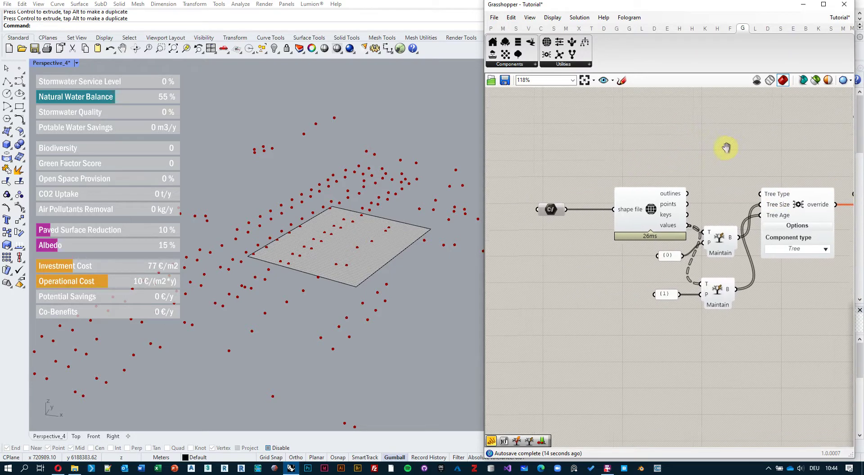
left_click_drag(726, 147, 555, 222)
left_click_drag(656, 212, 583, 214)
left_click_drag(733, 180, 650, 318)
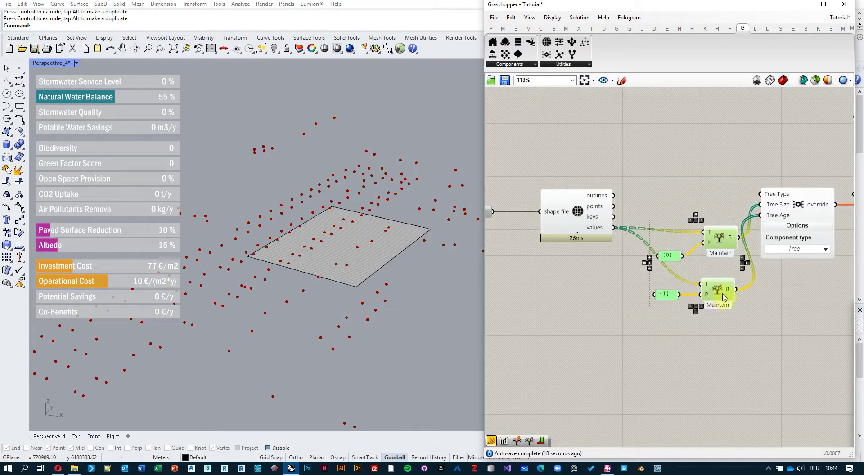
left_click_drag(719, 294, 692, 290)
left_click(713, 155)
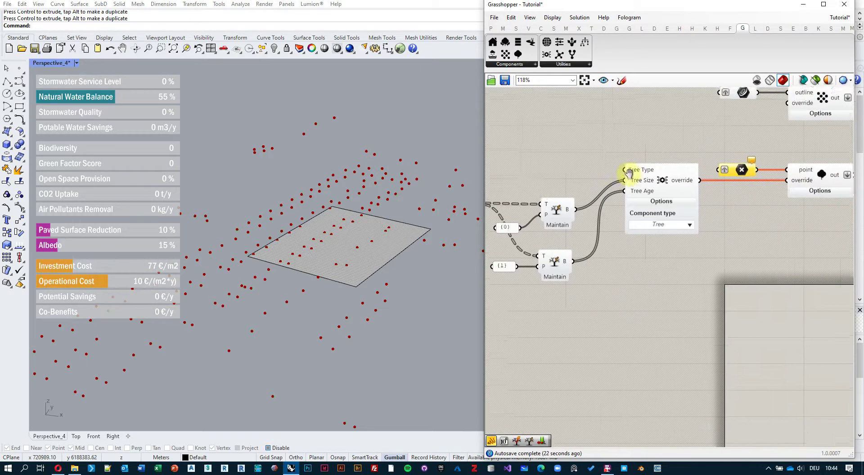
Check the Tree component's options for the name of its tree type.
right_click_drag(765, 194, 589, 168)
left_click(767, 189)
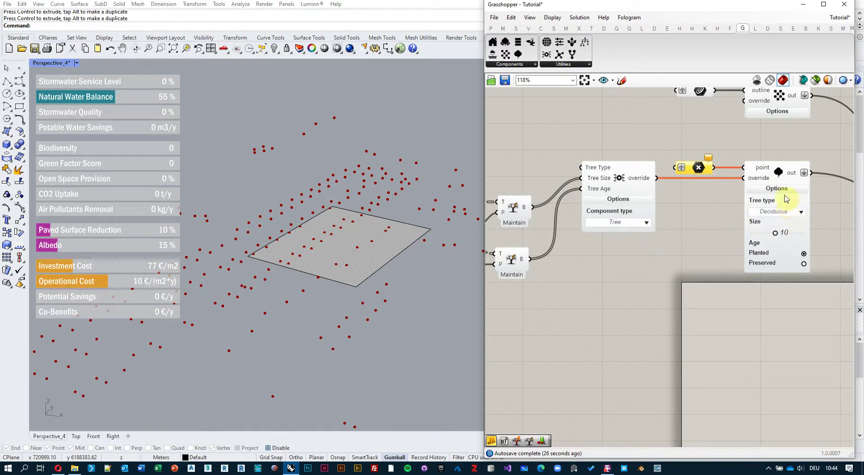
left_click(785, 189)
Add a panel containing Deciduous, connect it to the override component's Tree Type input, and align it with that input.
right_click_drag(571, 129, 673, 130)
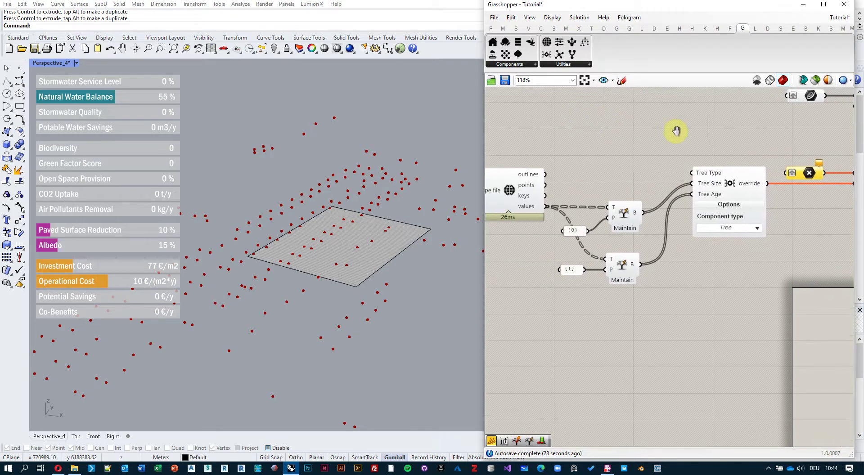
double_click(598, 149)
type("//Deciduous")
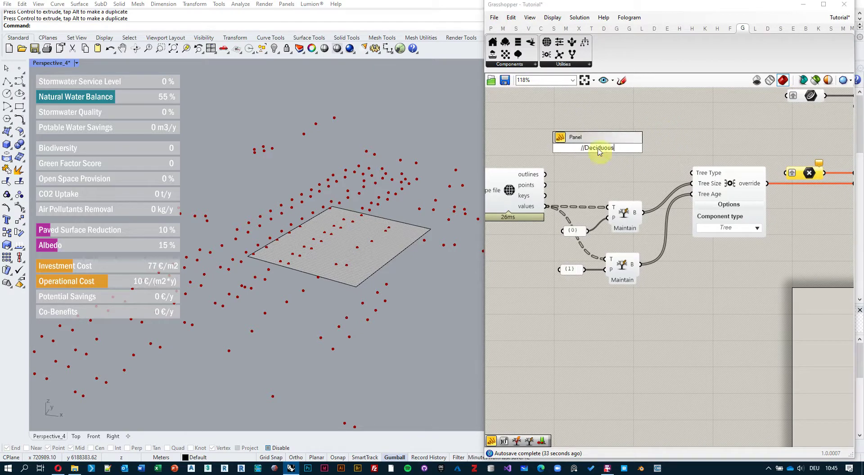
key("Return")
left_click_drag(620, 148, 699, 178)
scroll(387, 220, "down", 6)
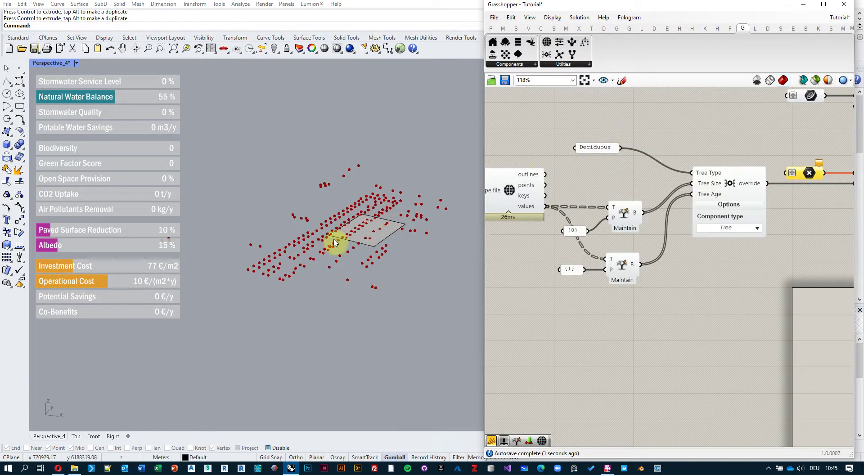
scroll(385, 220, "up", 3)
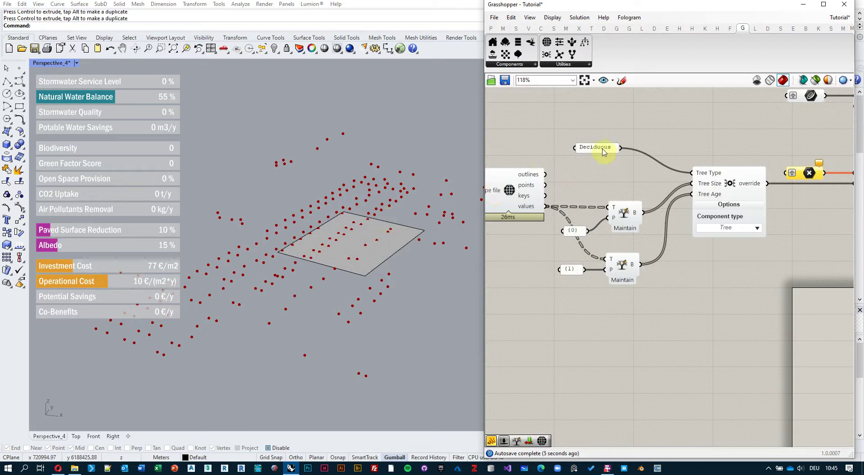
left_click_drag(604, 152, 608, 178)
Check the warning on the Point parameter that feeds the Tree component's point input.
scroll(648, 182, "down", 1)
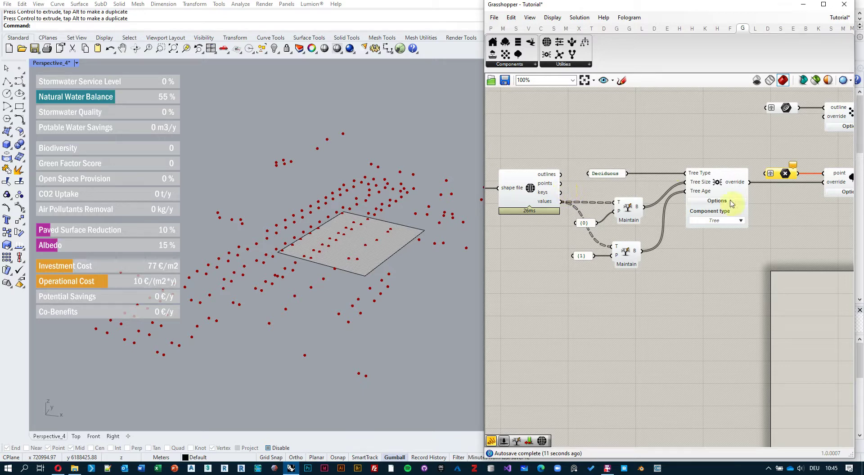
right_click_drag(762, 214, 657, 221)
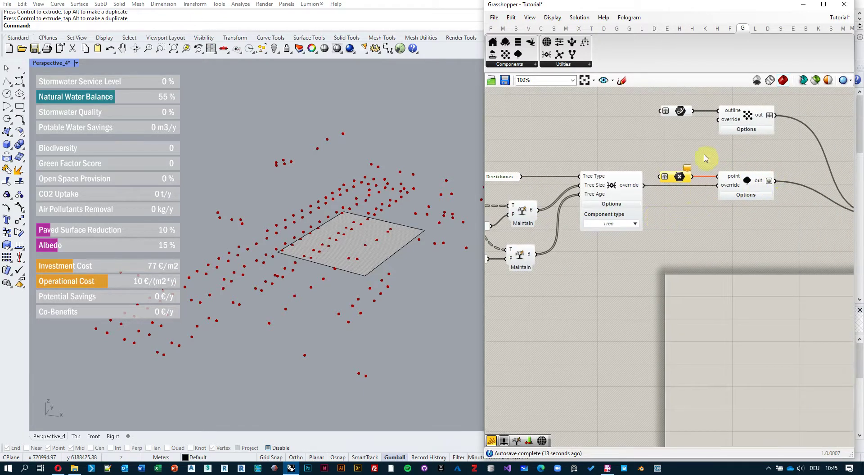
mouse_move(690, 170)
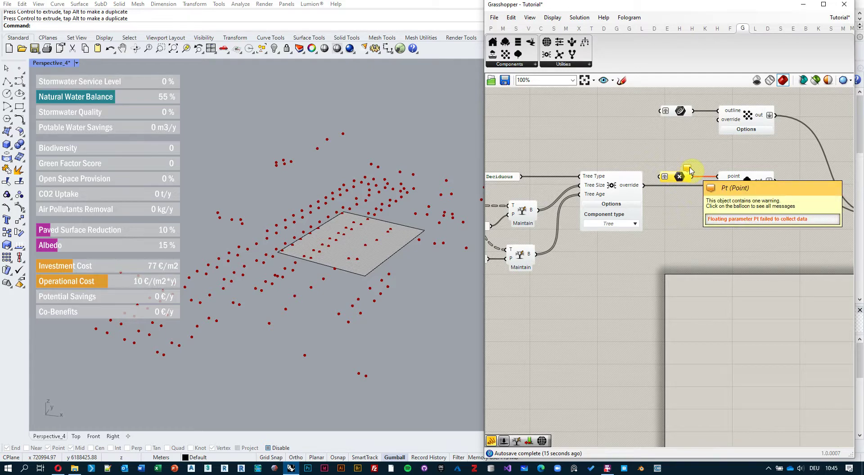
Connect the GIS component's points output to the Point parameter that feeds the Tree component.
right_click_drag(589, 146, 680, 152)
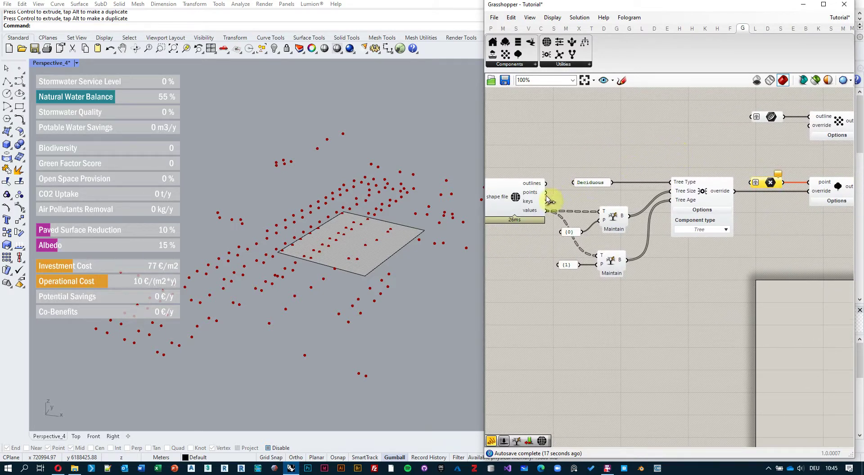
left_click_drag(546, 194, 751, 186)
right_click_drag(315, 240, 411, 215)
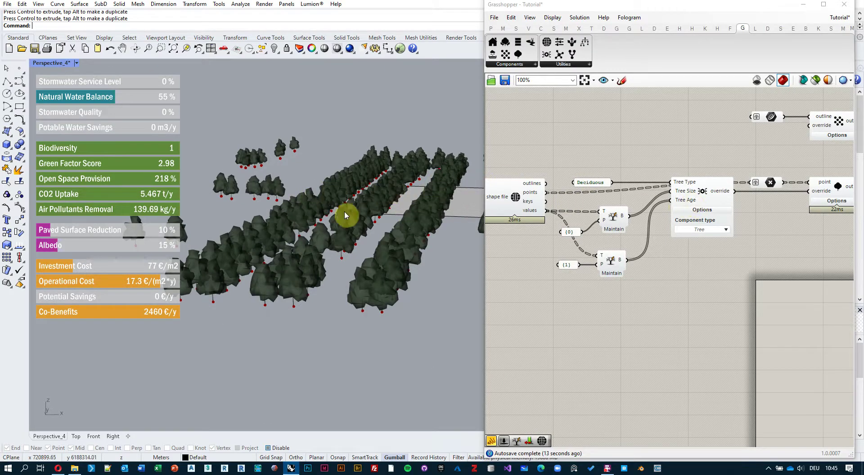
right_click_drag(347, 212, 328, 231)
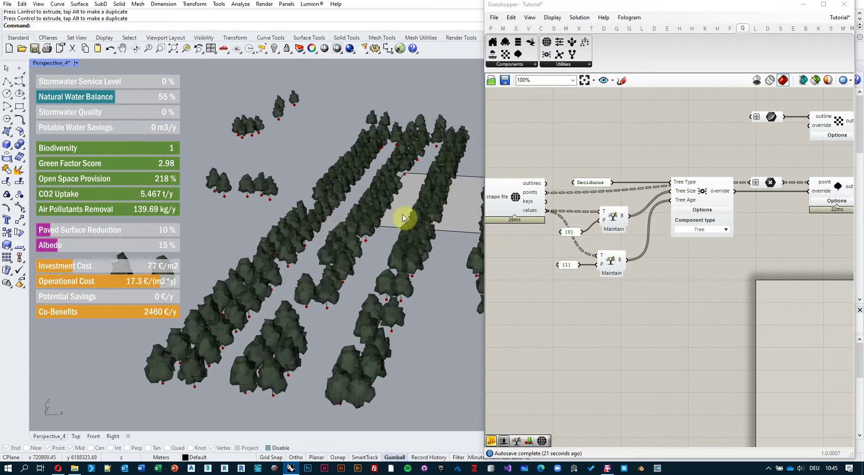
Add a panel on the override component's output and enlarge it to read the complete list of override properties.
scroll(590, 186, "up", 2)
scroll(603, 149, "down", 2)
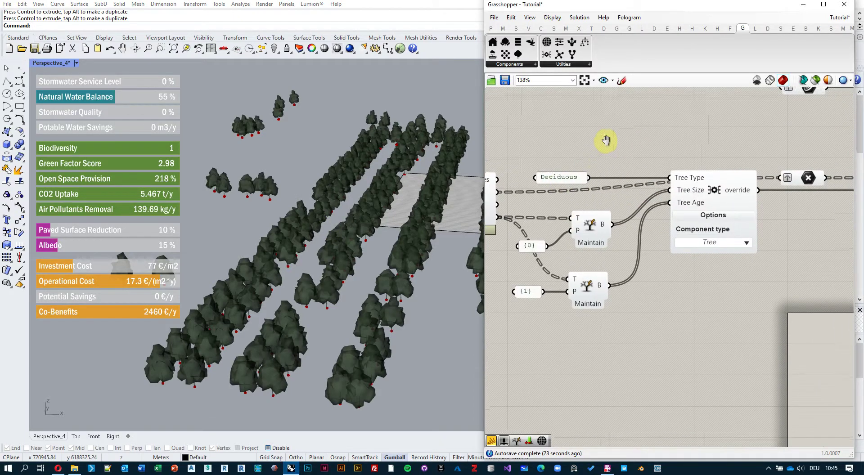
left_click_drag(493, 441, 737, 318)
left_click_drag(734, 185, 694, 312)
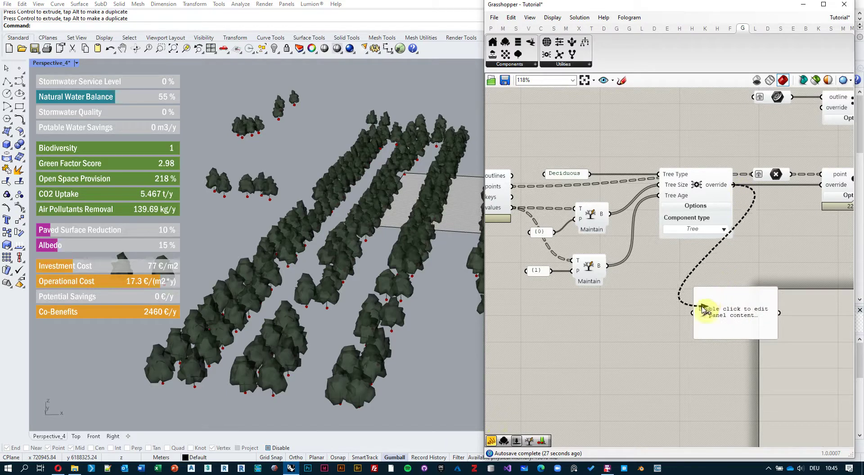
right_click_drag(685, 362, 651, 307)
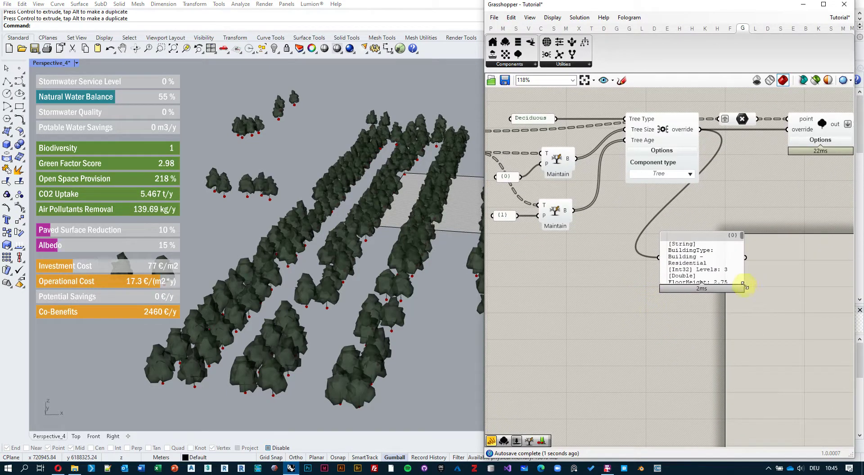
left_click_drag(744, 285, 832, 424)
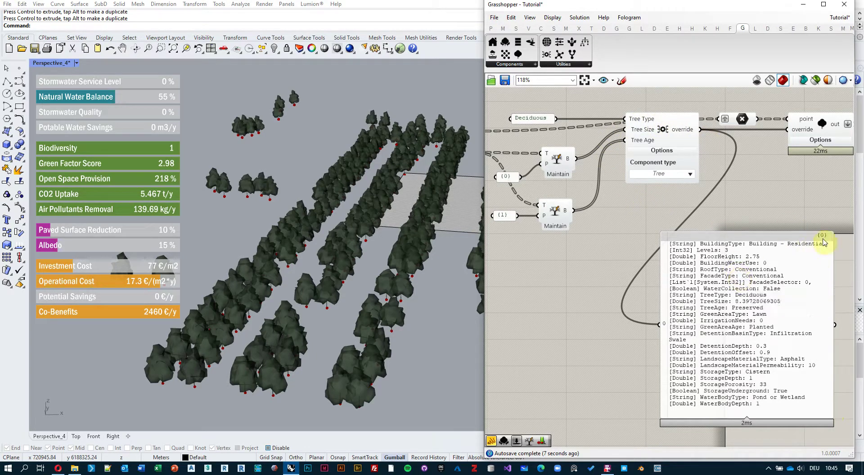
Compare the data structure of the GIS component's values output with that of its points output.
right_click_drag(612, 204, 672, 206)
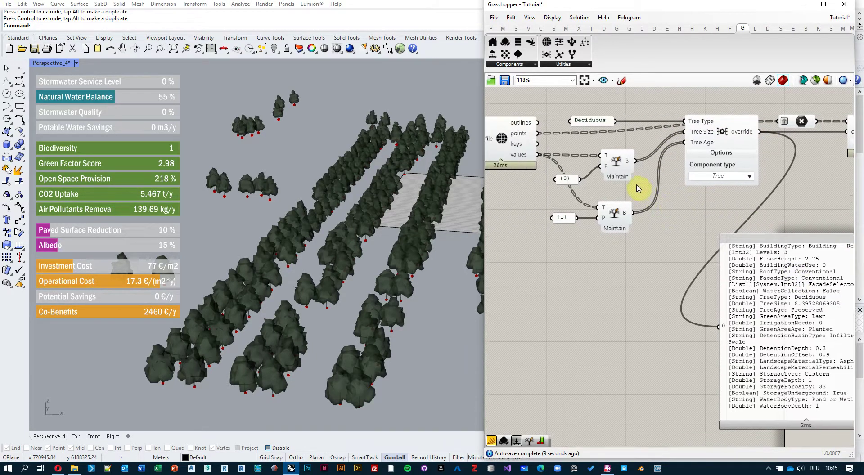
mouse_move(531, 157)
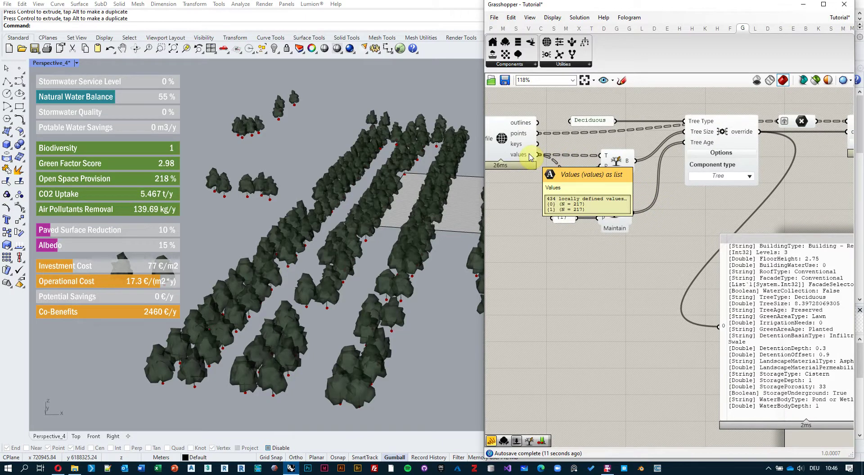
mouse_move(525, 139)
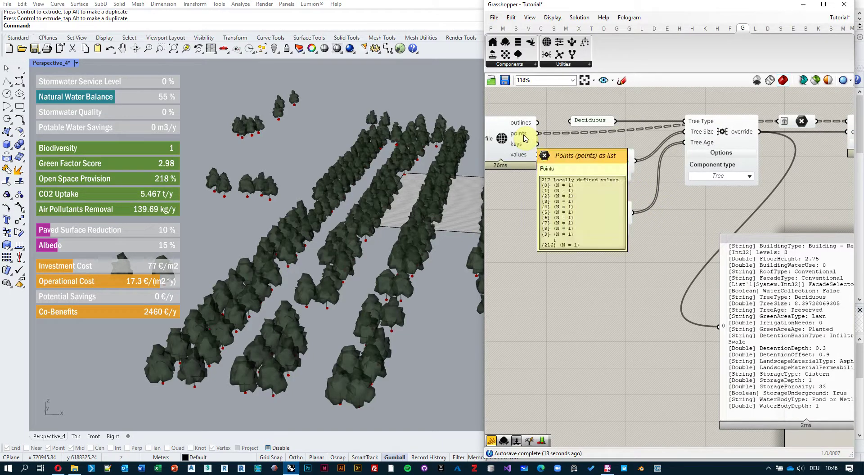
Delete the panel attached to the override component's output.
right_click_drag(740, 315, 606, 267)
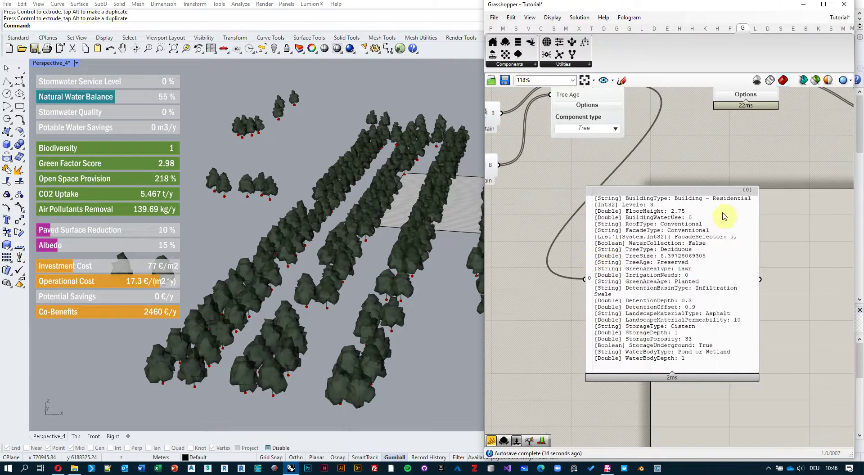
left_click(687, 284)
key("Delete")
Move the Deciduous panel upwards to make room above the GIS and Tree Branch components.
scroll(631, 261, "down", 2)
right_click_drag(601, 231, 710, 291)
scroll(639, 165, "up", 3)
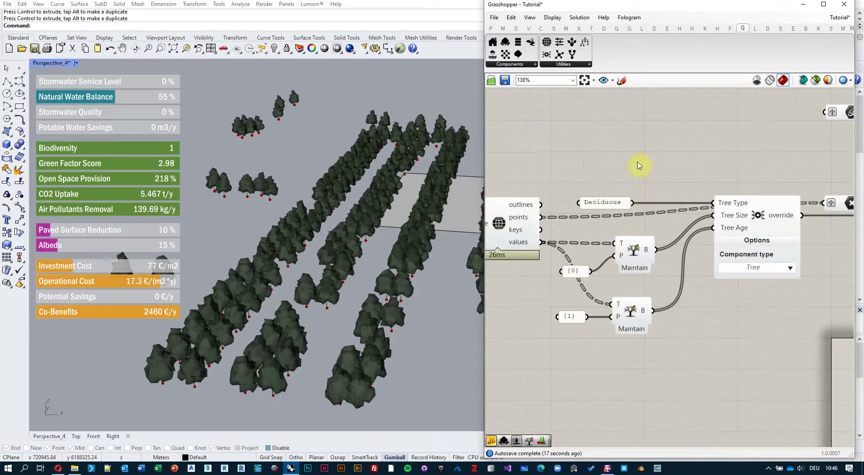
left_click_drag(603, 205, 602, 171)
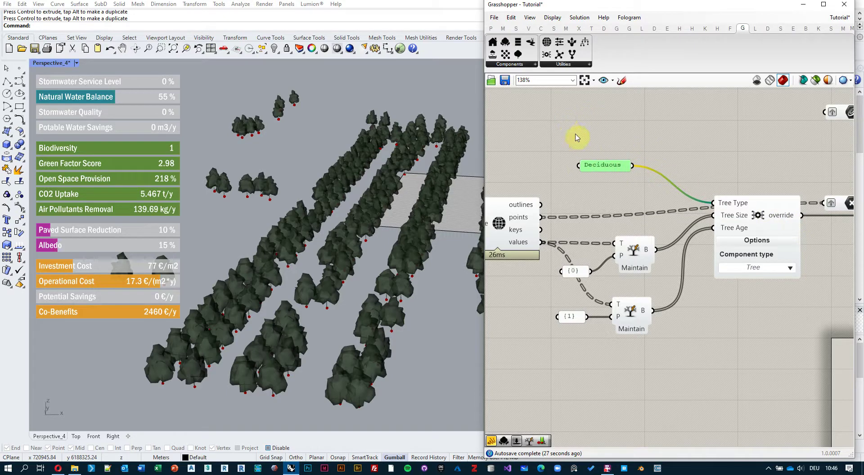
Add a Duplicate Data component, connect the Deciduous panel to its D input, and place the panel in front of that input.
double_click(591, 134)
type("dupl")
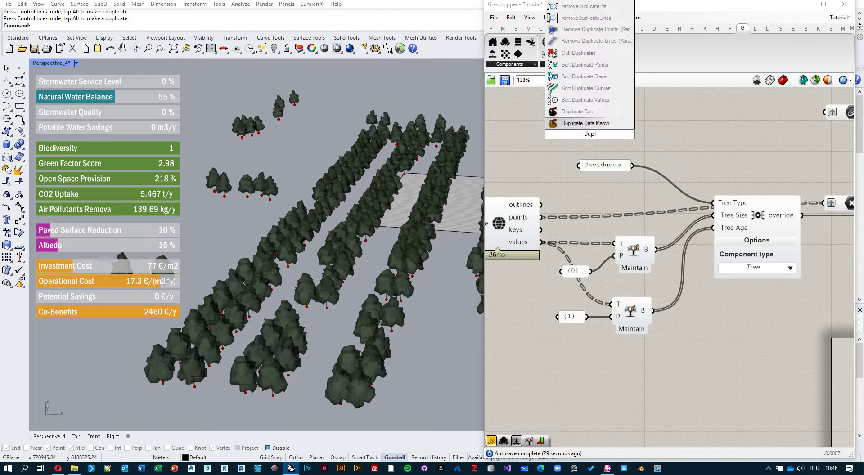
key("Return")
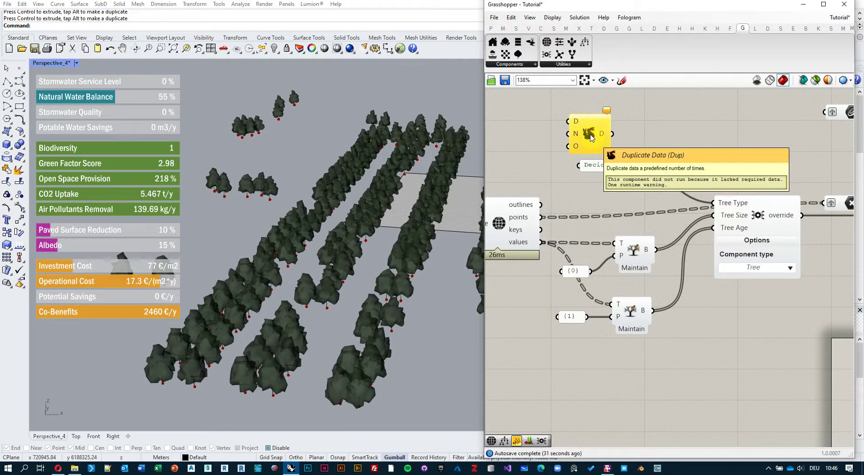
left_click_drag(631, 125, 666, 140)
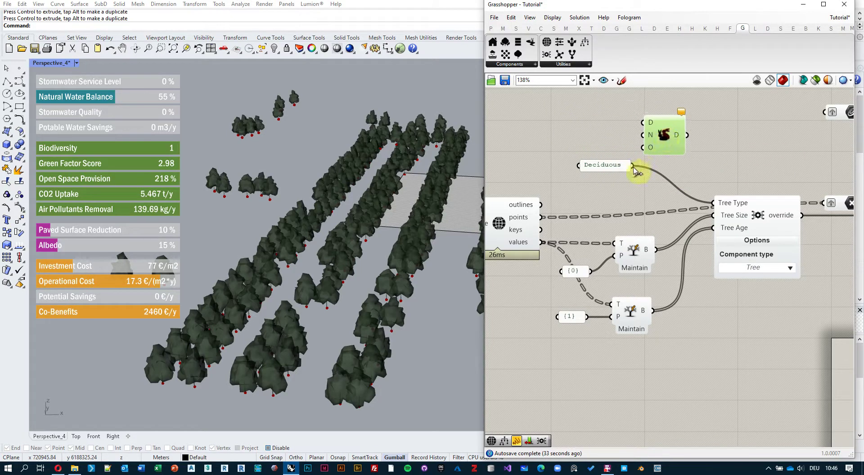
left_click_drag(632, 165, 643, 122)
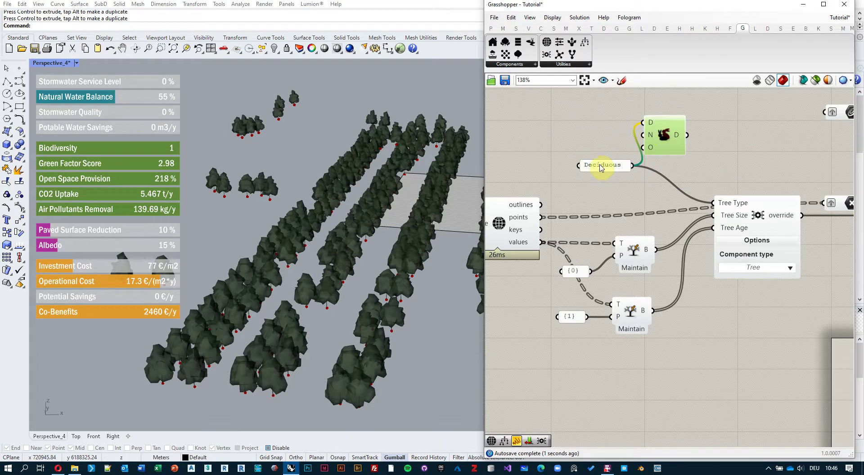
left_click_drag(600, 168, 560, 131)
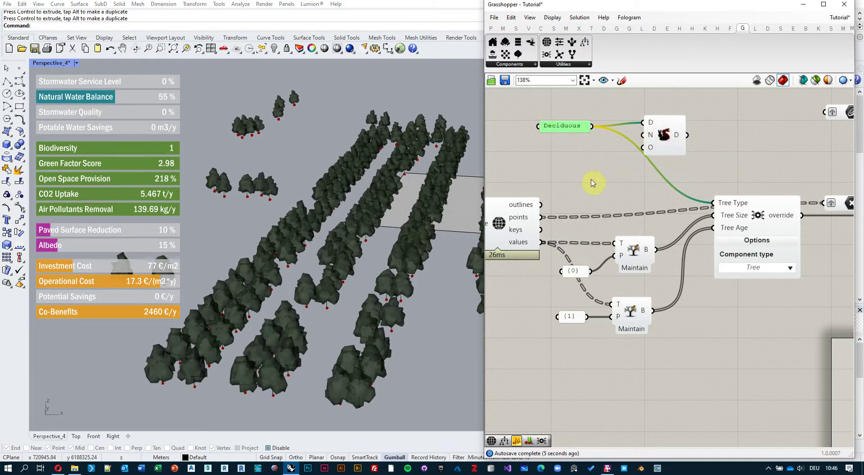
Add a List Length fed by the {0} Tree Branch, connect it to Duplicate Data's N input, and make the duplicated data the Tree Type source.
right_click_drag(592, 182, 606, 182)
double_click(606, 182)
type("l")
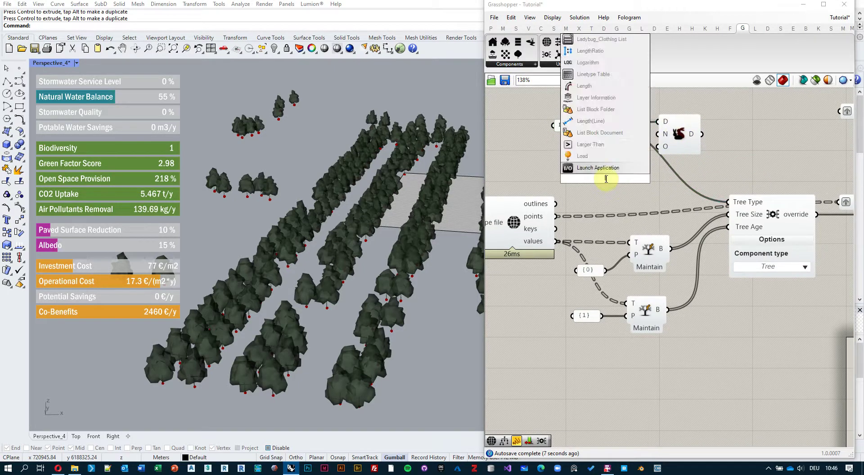
type("ist len")
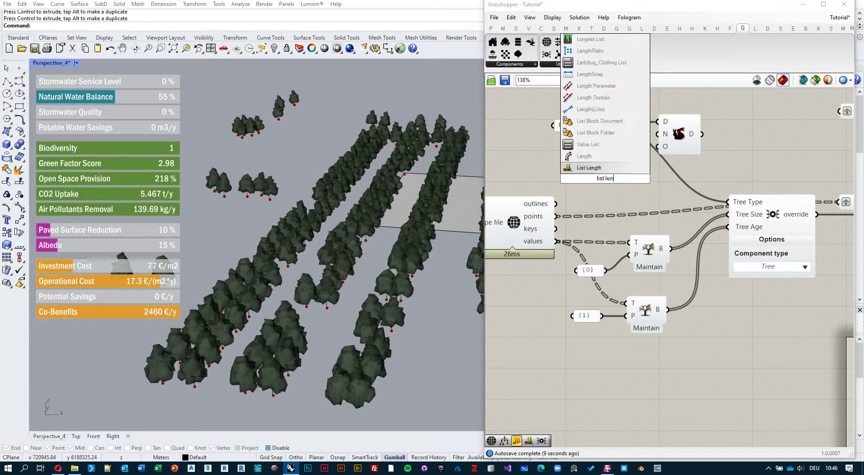
left_click(589, 132)
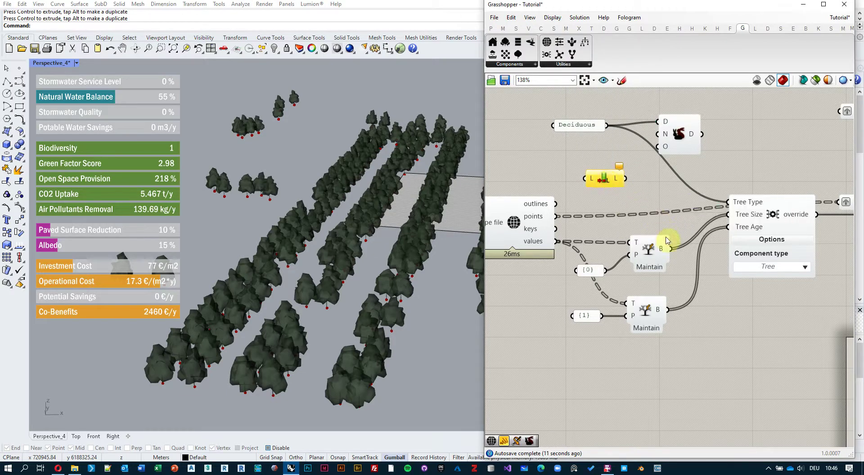
left_click_drag(671, 254, 729, 202)
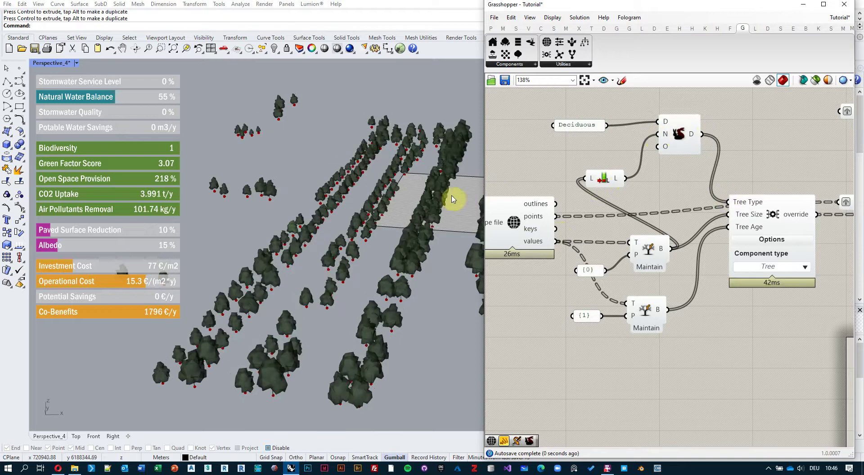
Examine the sizes and placement of the generated trees in the perspective view alongside the definition.
scroll(383, 280, "up", 2)
right_click_drag(382, 280, 364, 258)
scroll(364, 257, "down", 1)
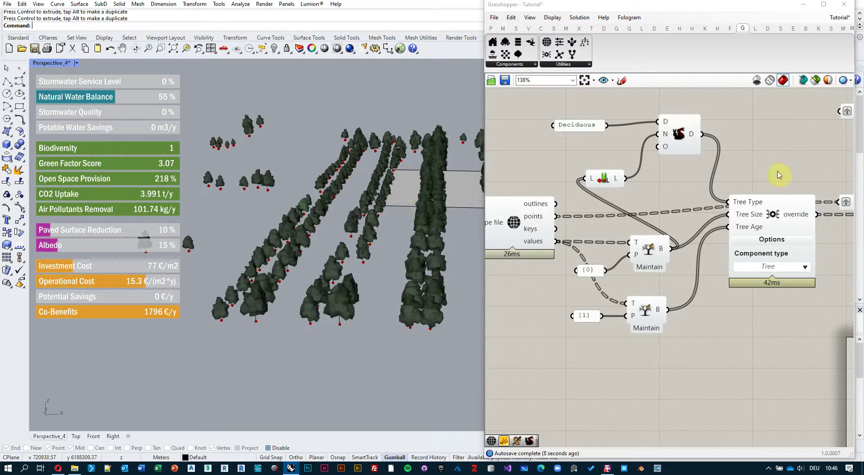
scroll(741, 154, "down", 2)
right_click_drag(810, 183, 771, 190)
scroll(795, 193, "up", 1)
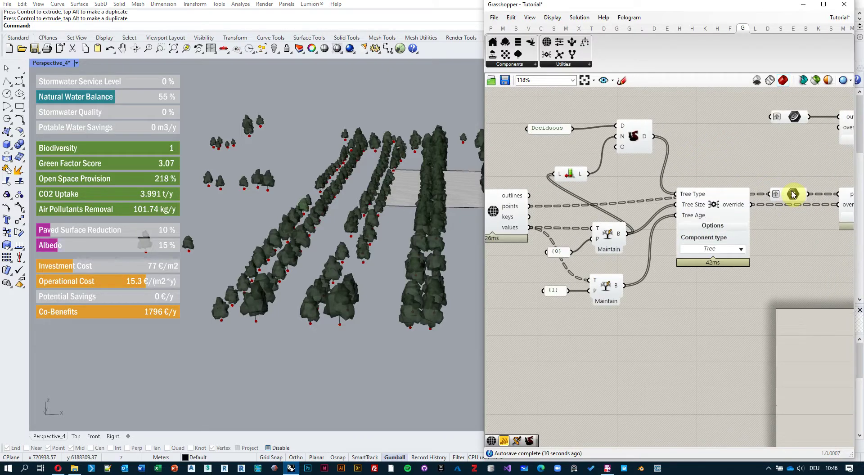
right_click_drag(556, 202, 608, 198)
scroll(336, 234, "up", 5)
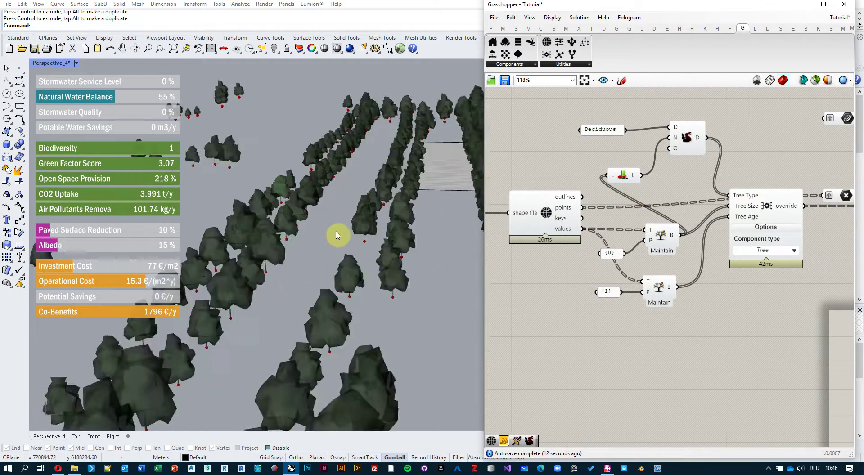
scroll(375, 251, "down", 3)
right_click_drag(393, 275, 380, 267)
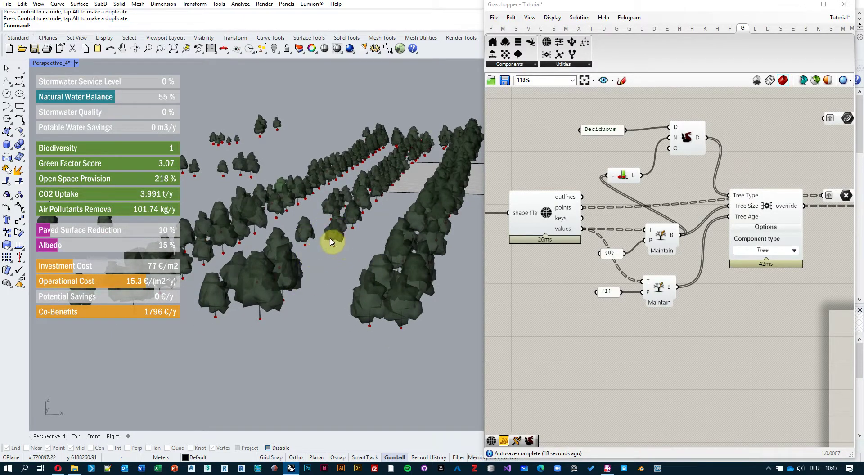
scroll(342, 248, "down", 2)
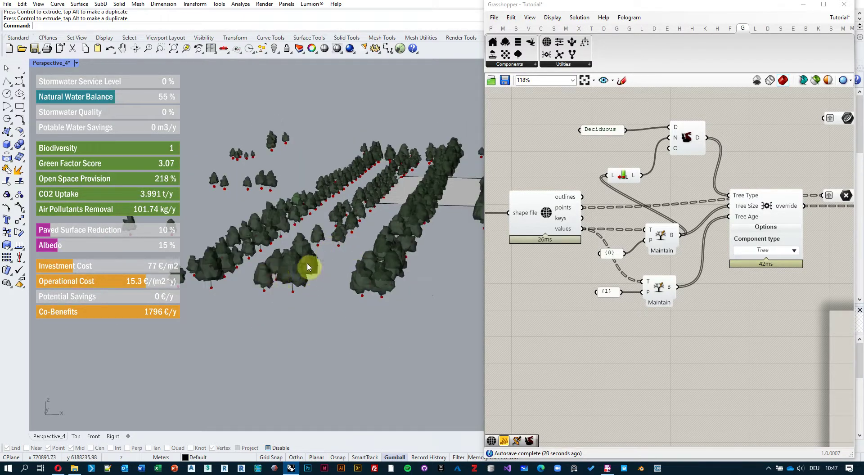
scroll(295, 196, "up", 5)
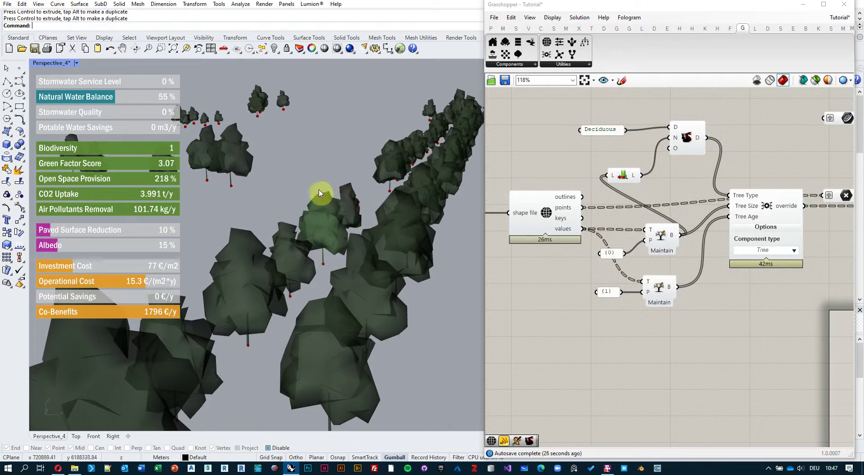
scroll(276, 242, "down", 5)
right_click_drag(325, 231, 390, 261)
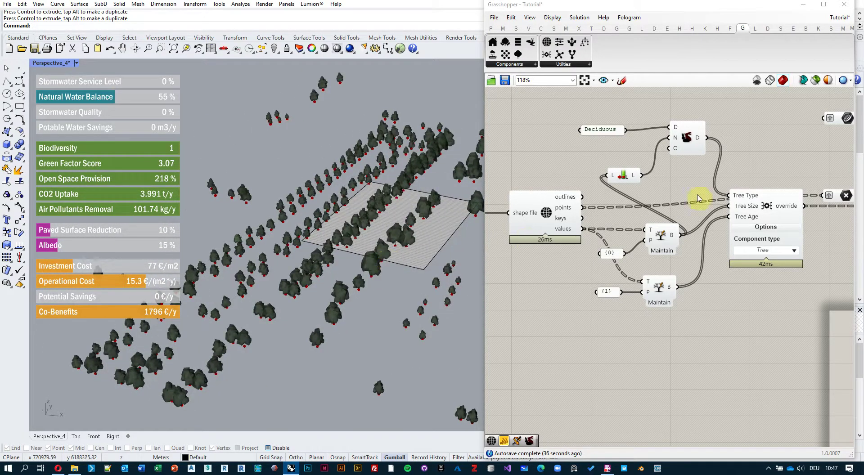
Disable the outline parameter and its connected component above the Tree component.
scroll(778, 186, "down", 4)
right_click_drag(779, 162, 653, 212)
scroll(778, 185, "up", 4)
left_click_drag(729, 181, 565, 272)
right_click(643, 149)
left_click(680, 182)
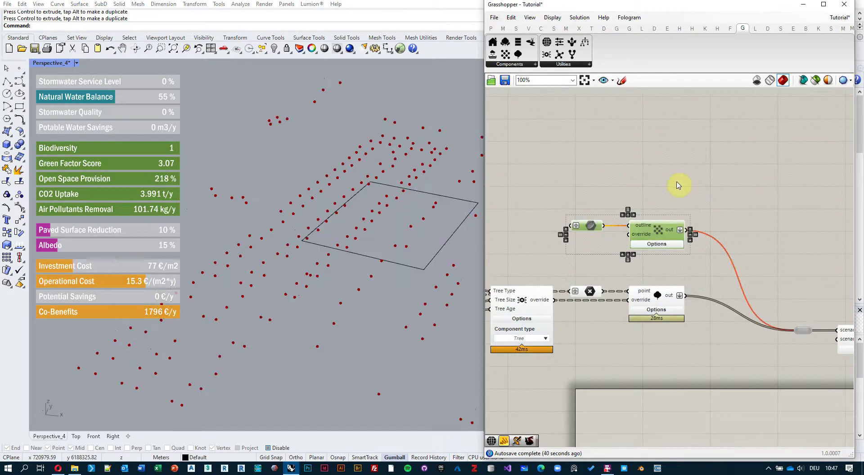
left_click(694, 270)
right_click_drag(709, 273, 677, 236)
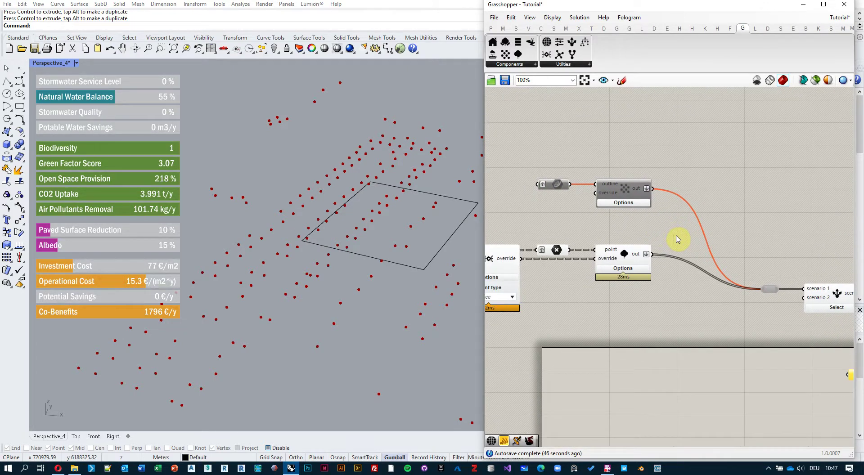
right_click_drag(621, 243, 747, 225)
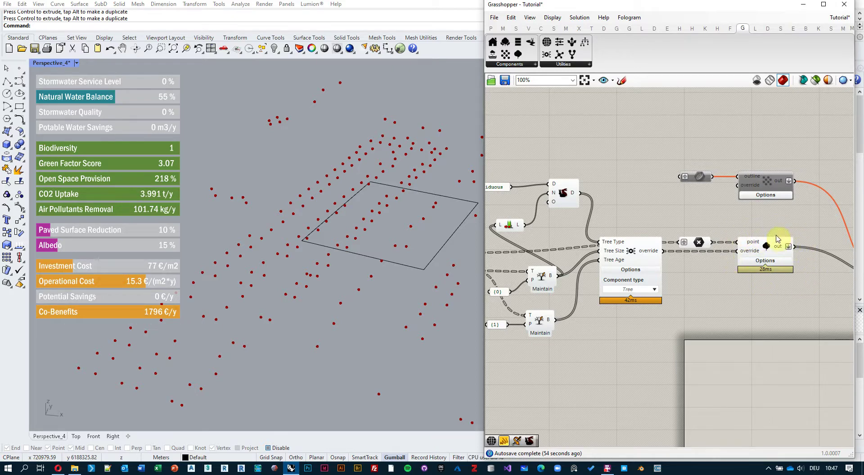
scroll(768, 240, "up", 3)
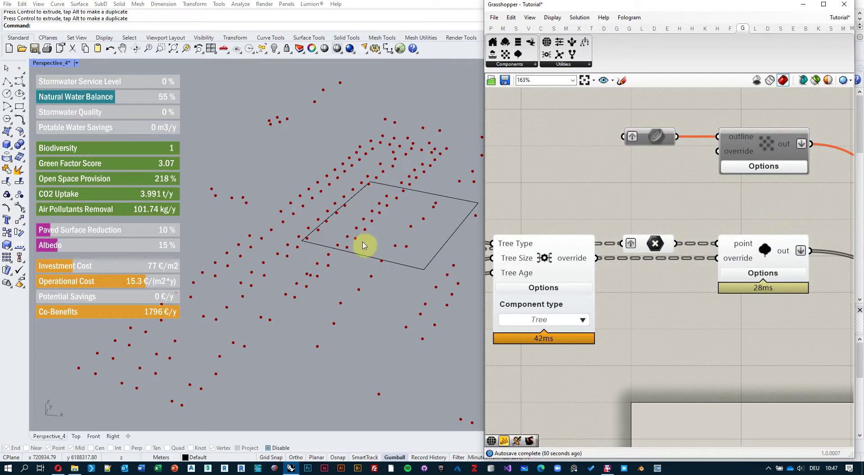
Enable the outline parameter and its connected component again.
right_click_drag(771, 204, 680, 224)
left_click_drag(729, 222, 488, 128)
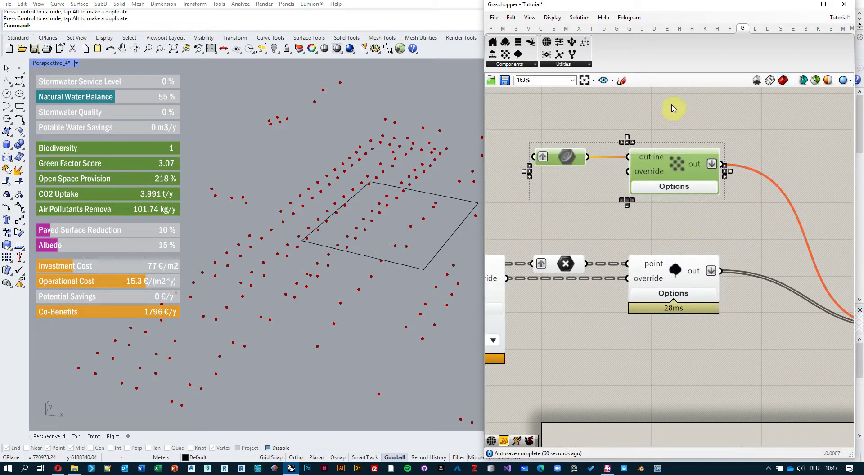
right_click(671, 105)
left_click(715, 130)
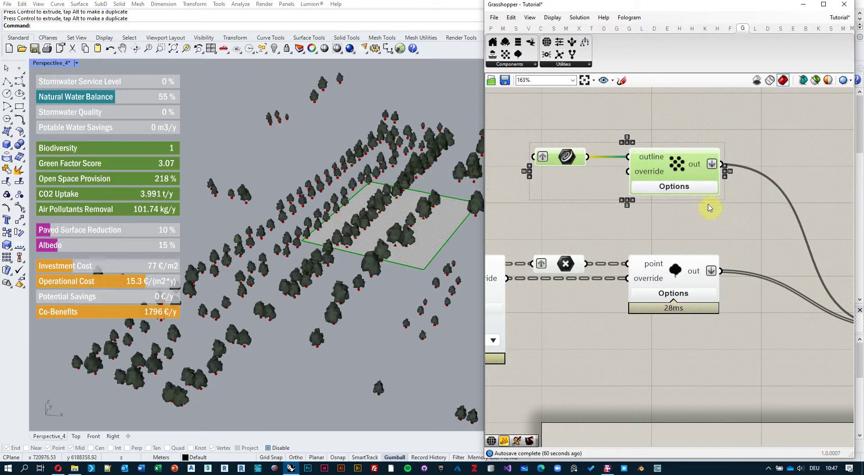
Clear the component selection and examine the generated trees around the site outline from several angles in the perspective view.
left_click(615, 212)
right_click_drag(428, 200, 405, 207)
scroll(393, 214, "up", 4)
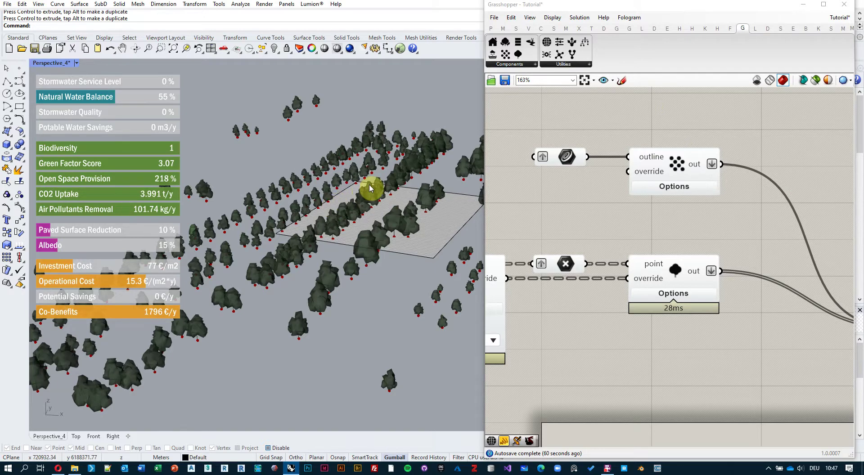
right_click_drag(369, 184, 324, 206)
scroll(574, 203, "down", 4)
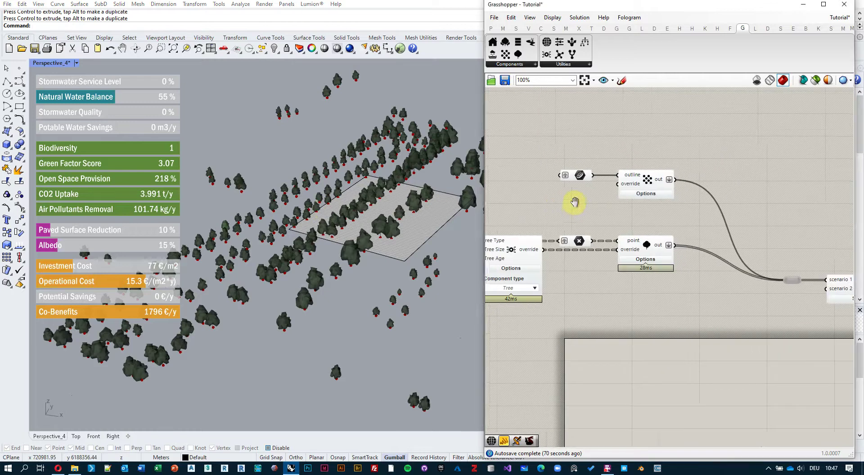
Review the definition from the shapefile reader's points, keys and values outputs through to the Tree override and Tree components.
right_click_drag(575, 202, 601, 203)
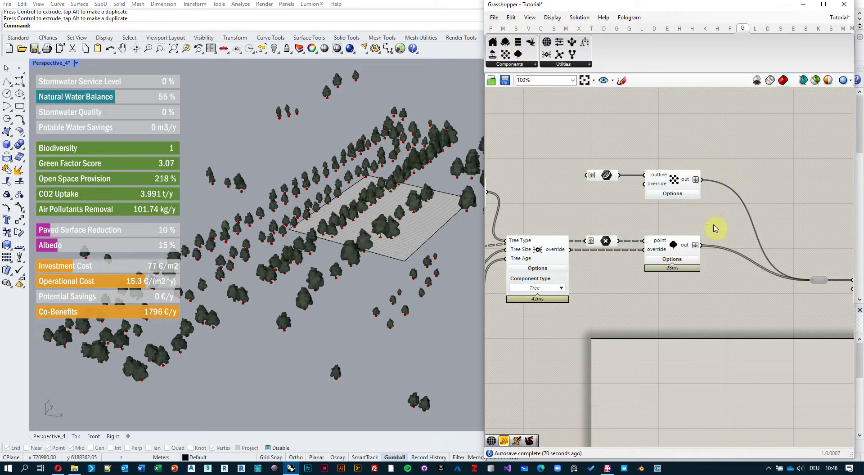
scroll(661, 205, "down", 3)
right_click_drag(600, 212, 657, 201)
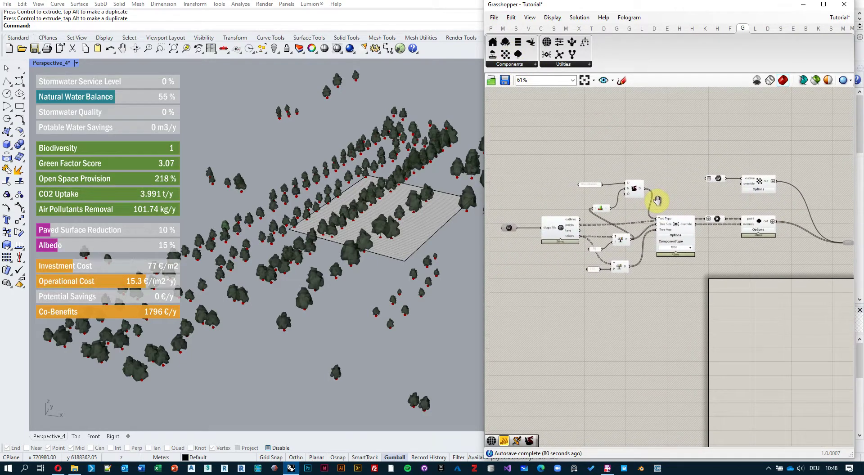
scroll(659, 206, "up", 2)
right_click_drag(536, 212, 574, 196)
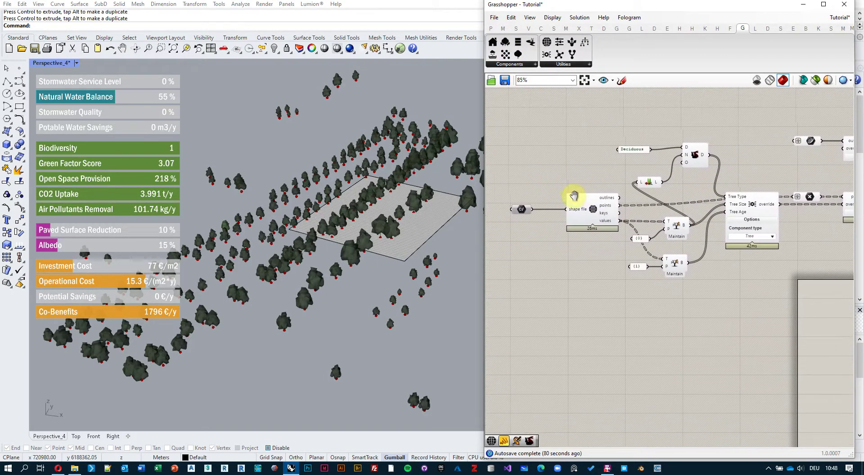
scroll(573, 198, "up", 1)
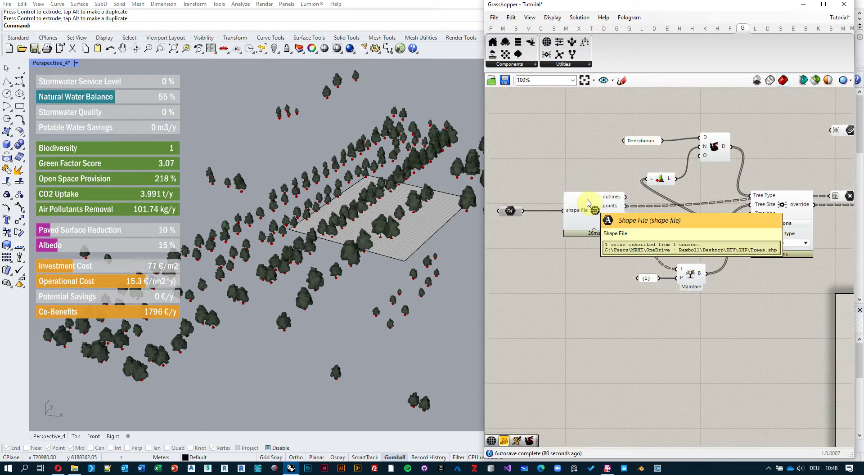
scroll(744, 170, "down", 1)
mouse_move(744, 170)
right_mouse_down()
mouse_move(678, 186)
mouse_move(747, 180)
right_mouse_up()
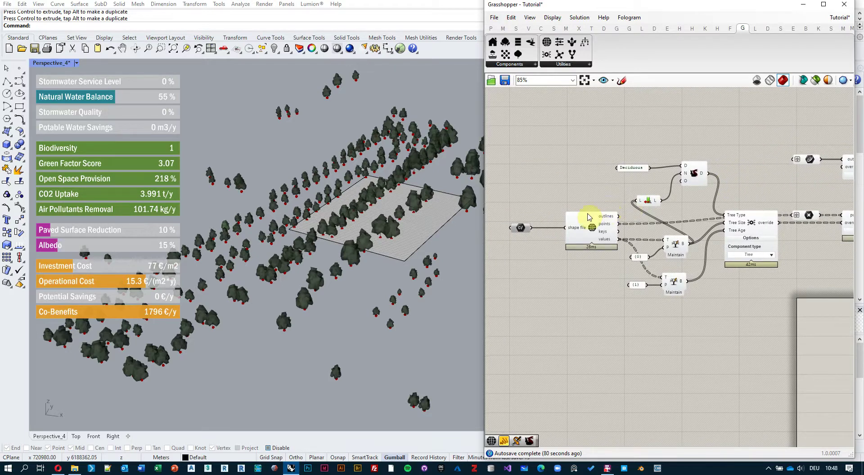
scroll(589, 217, "up", 3)
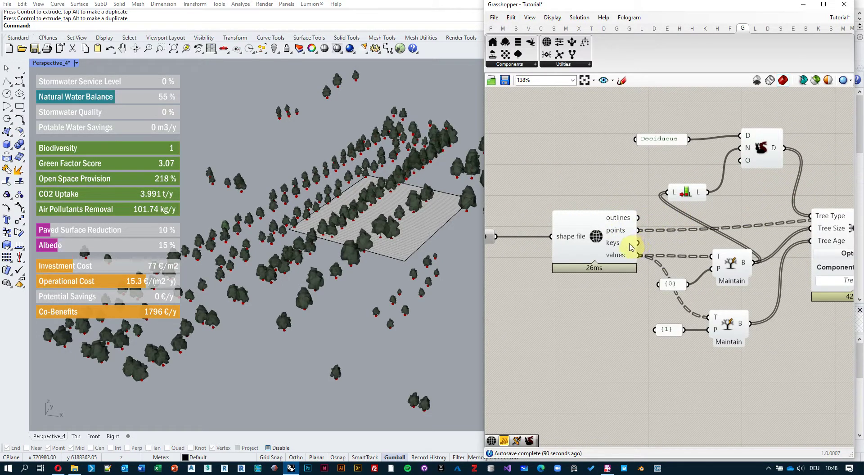
mouse_move(615, 246)
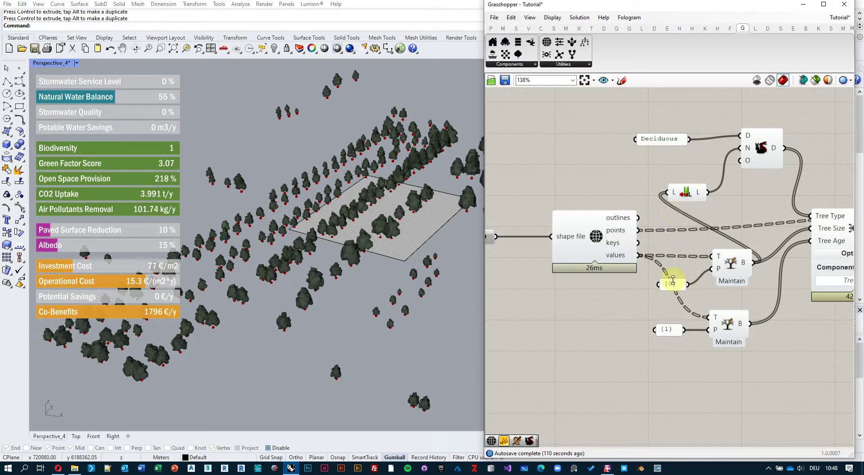
Move the {0} path parameter up beside the P input of its Tree Branch component.
left_click_drag(672, 287, 681, 276)
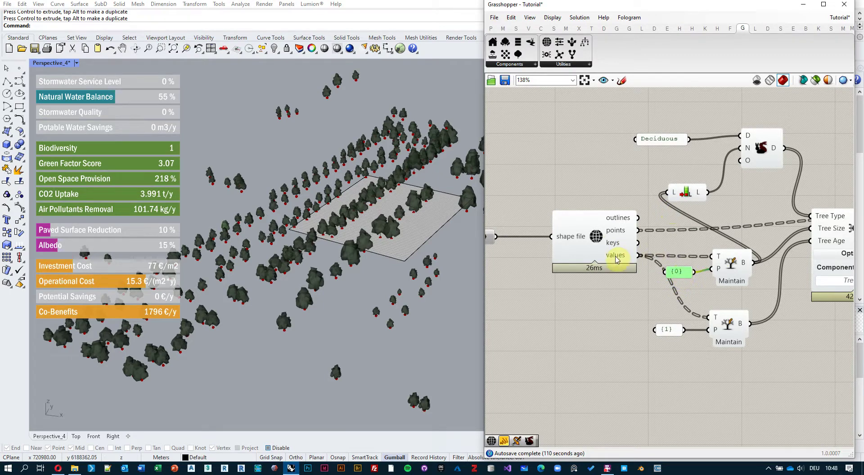
scroll(784, 207, "down", 3)
right_click_drag(784, 204, 627, 210)
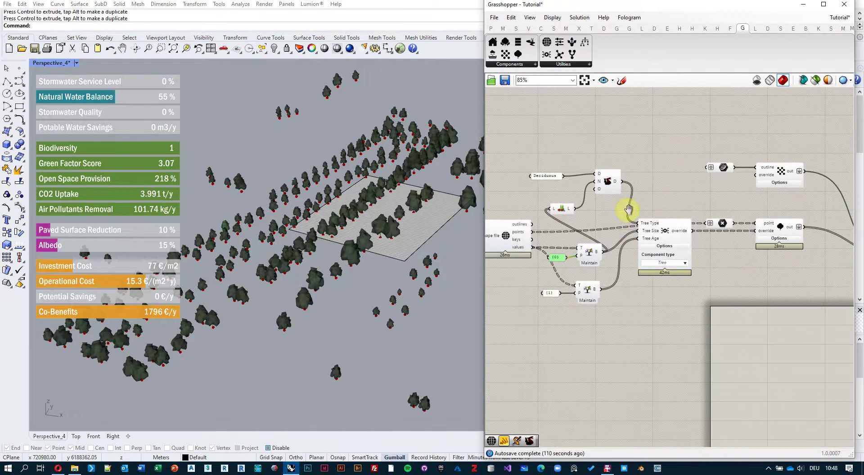
scroll(668, 233, "up", 1)
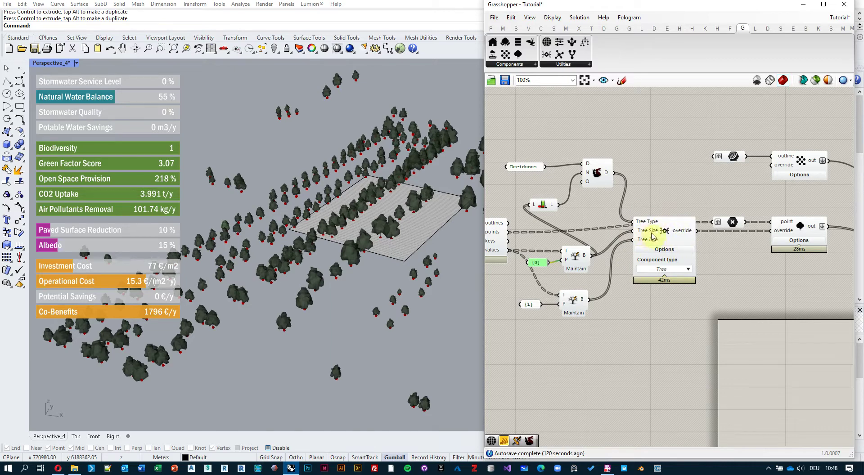